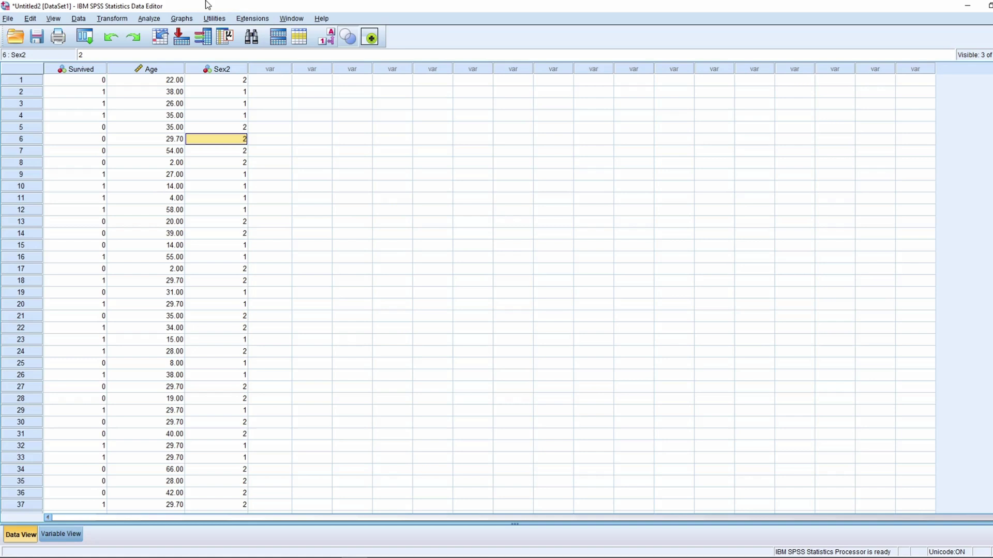
click(91, 71)
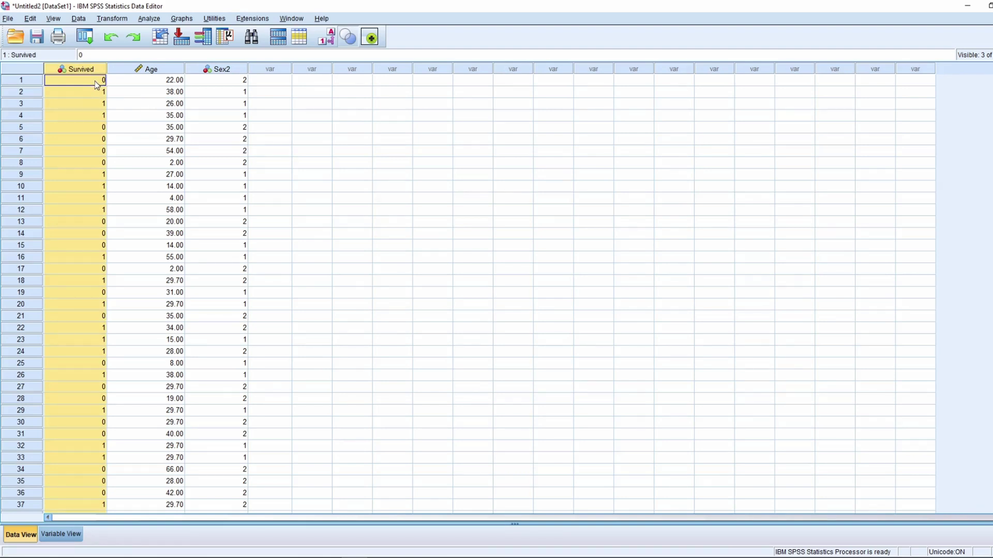
click(69, 95)
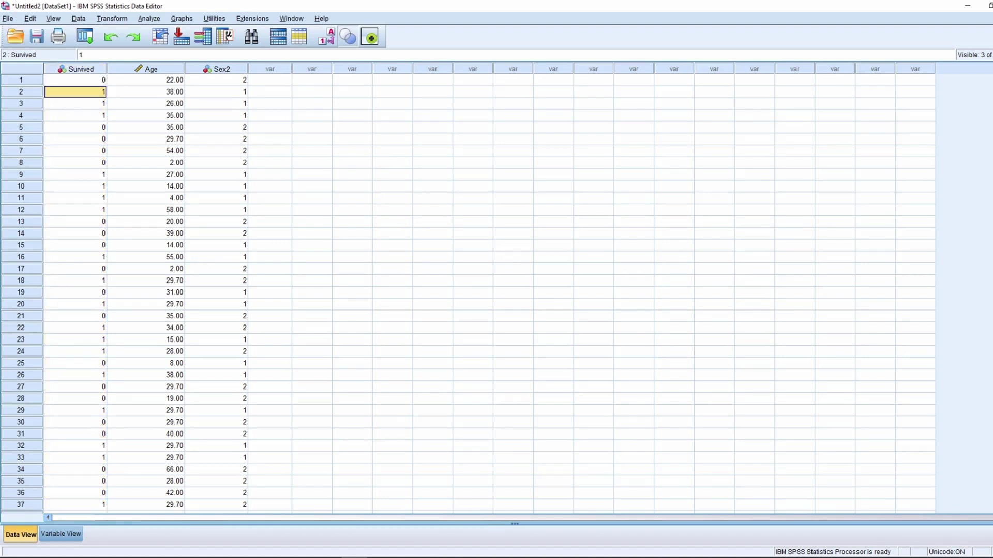
click(168, 71)
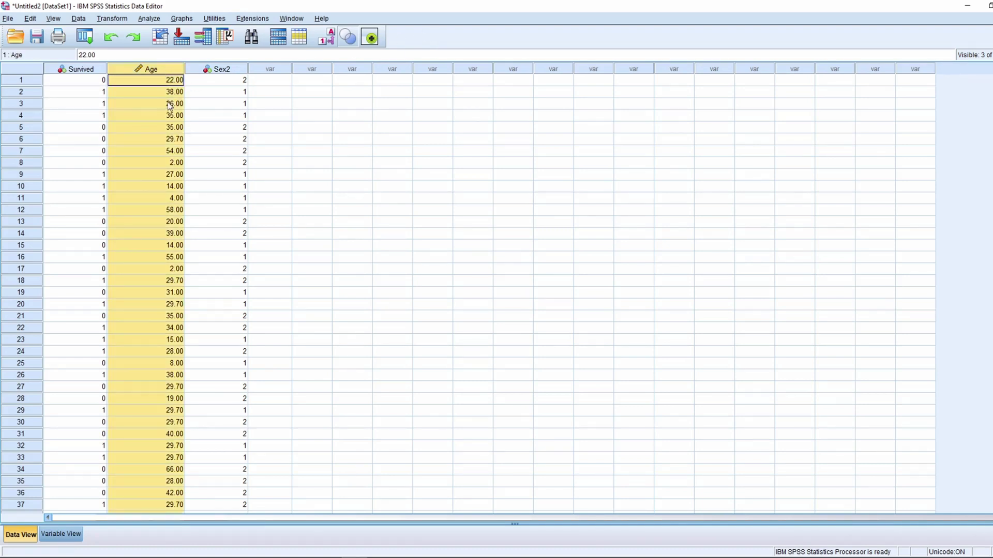
click(303, 102)
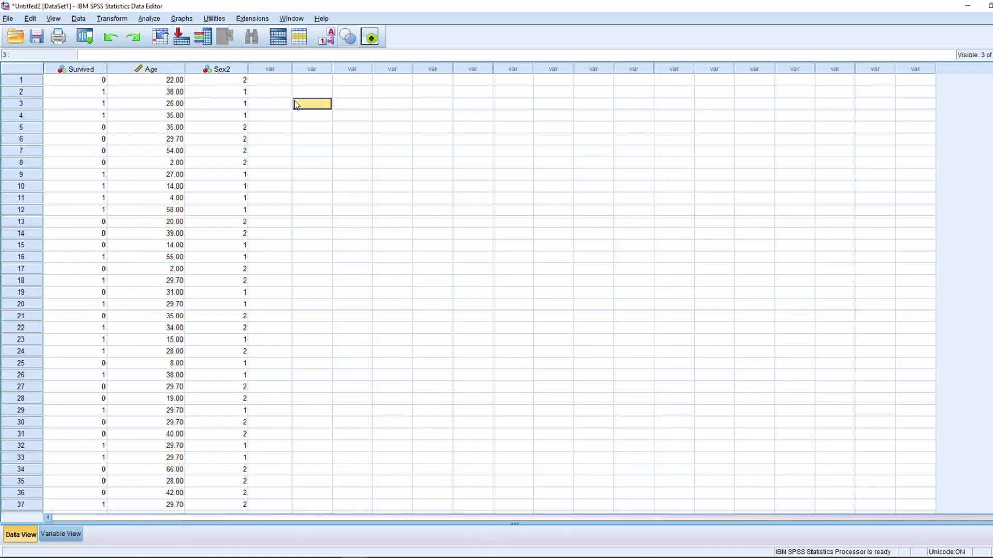
click(234, 70)
click(329, 38)
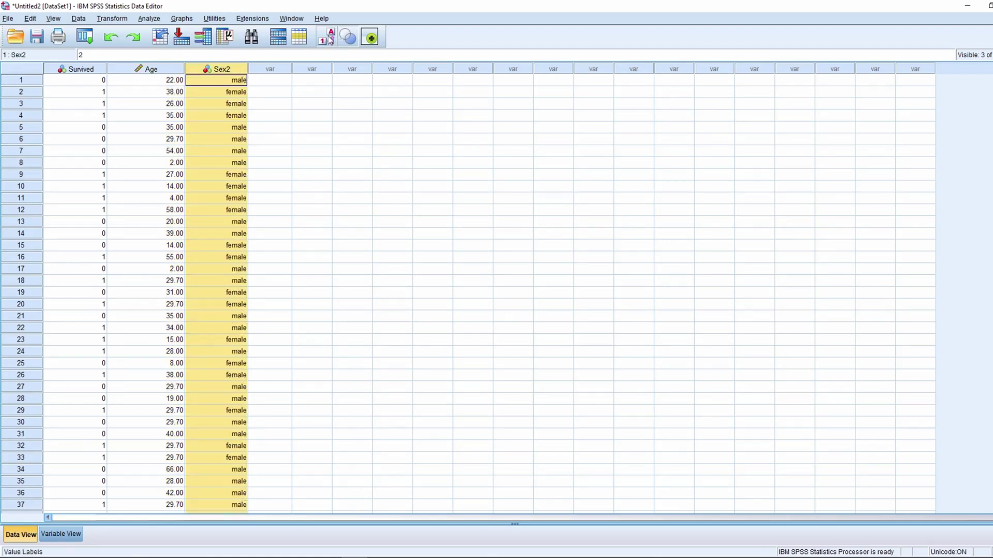
click(329, 39)
click(338, 138)
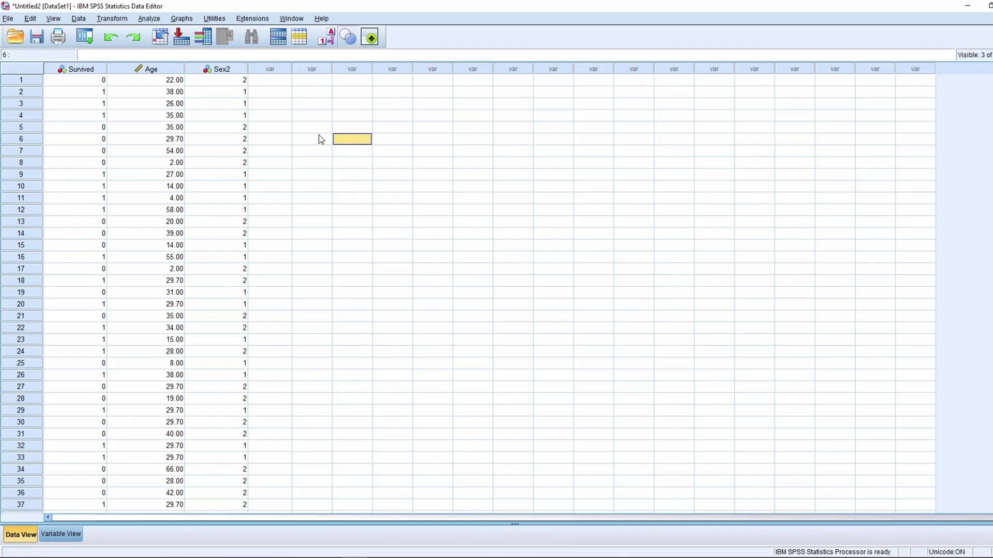
click(148, 19)
click(164, 5)
click(142, 20)
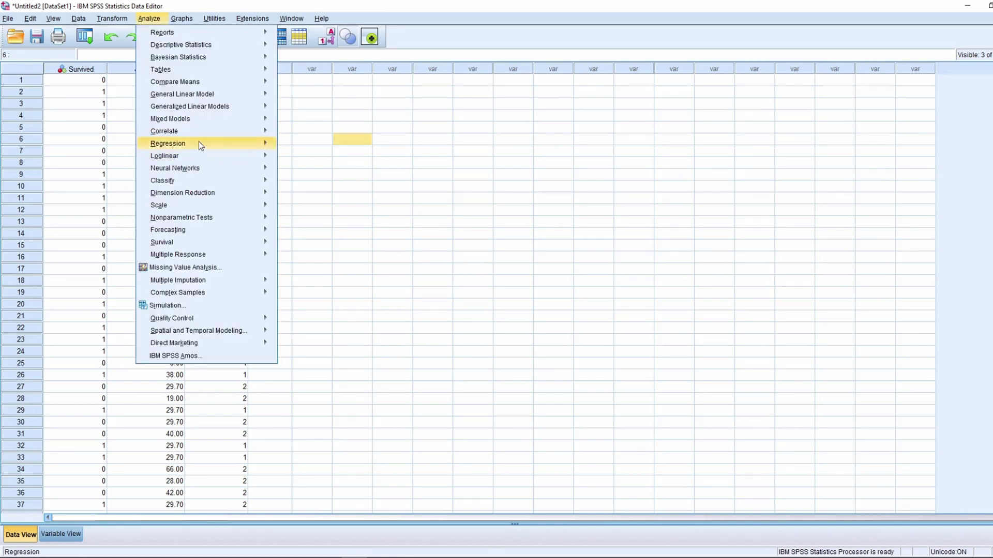
mouse_move(200, 144)
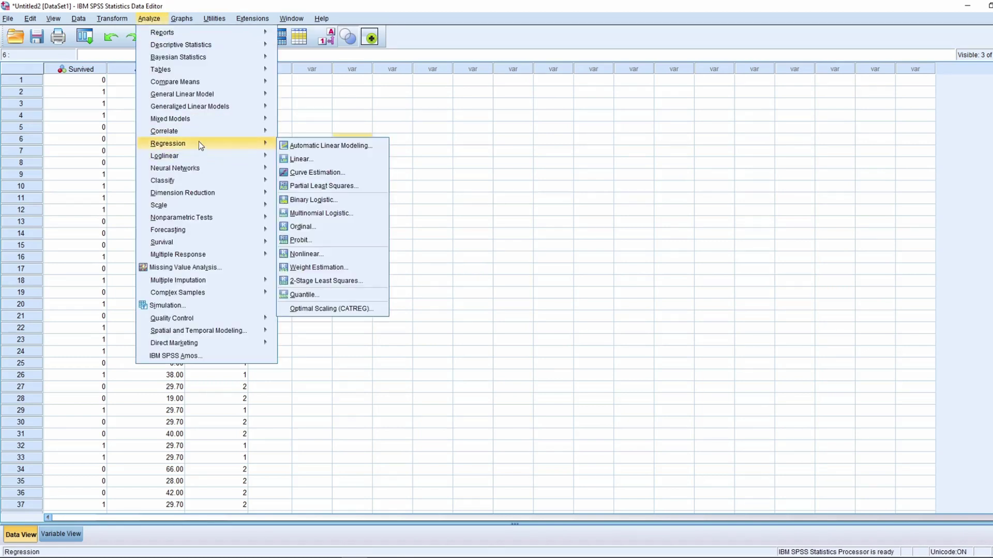
click(335, 202)
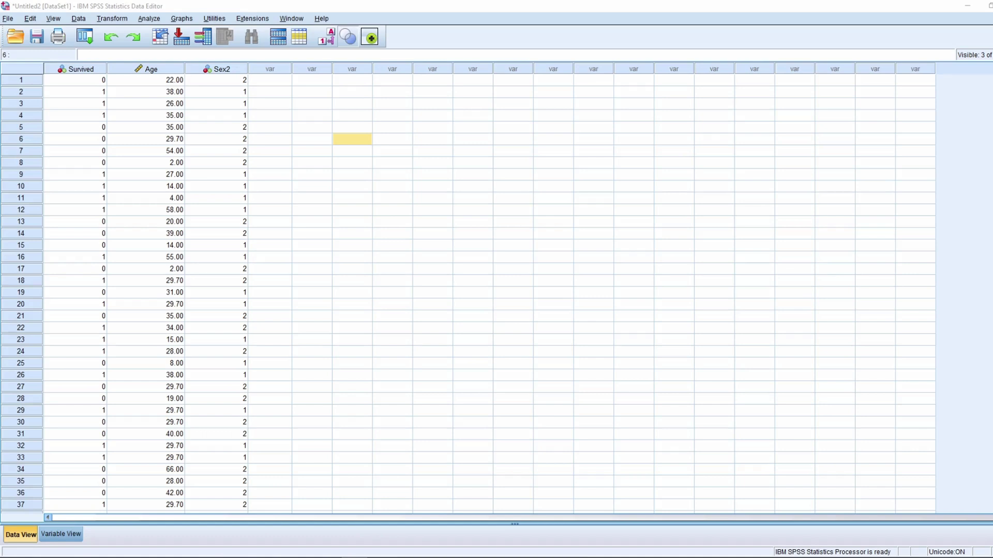
click(351, 92)
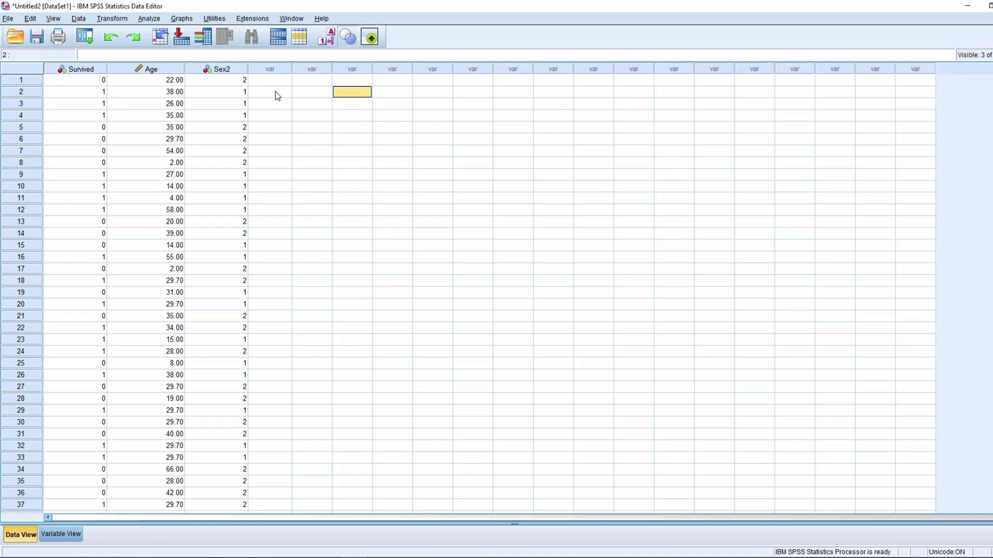
click(433, 150)
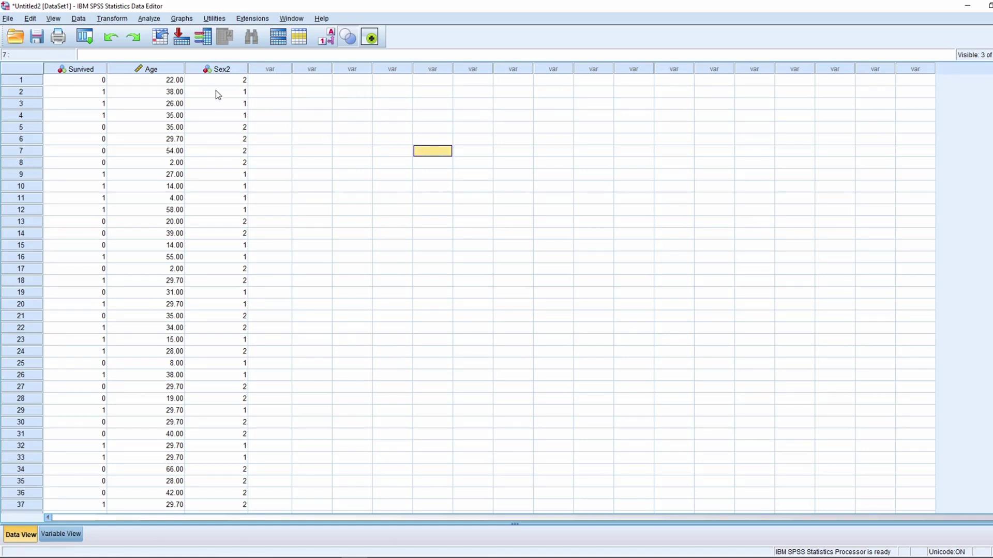
Select the Survived, Age and Sex2 columns, then open the Analyze menu.
click(85, 69)
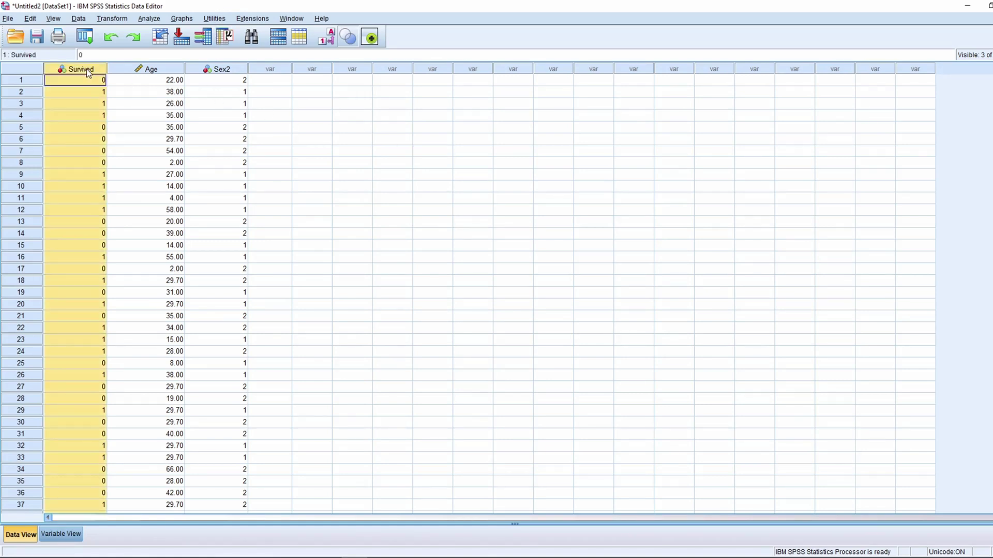
click(152, 69)
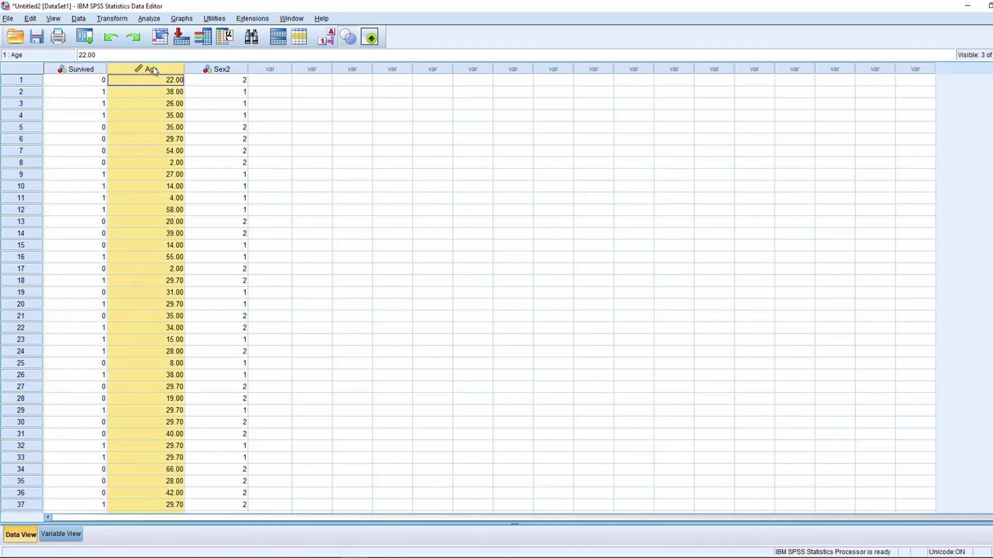
click(219, 70)
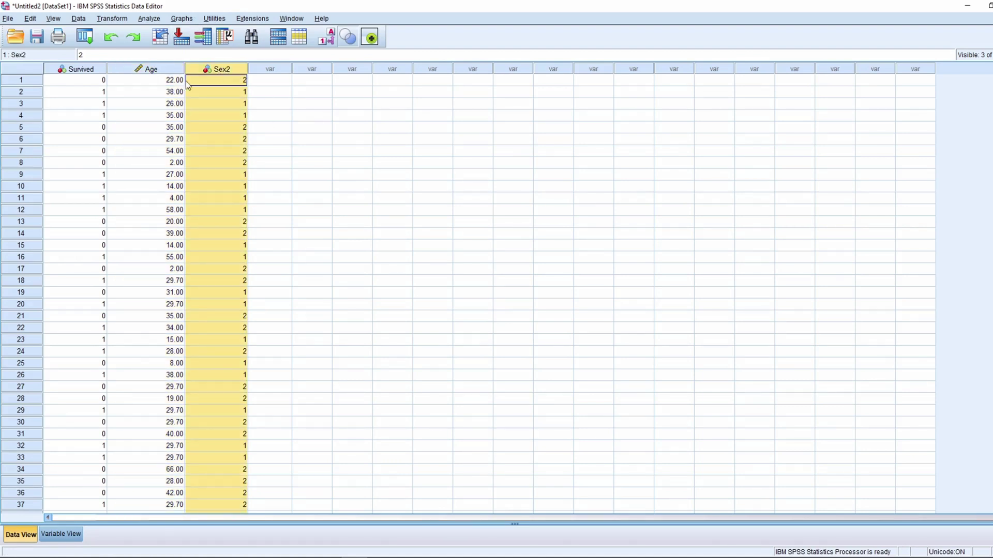
click(149, 19)
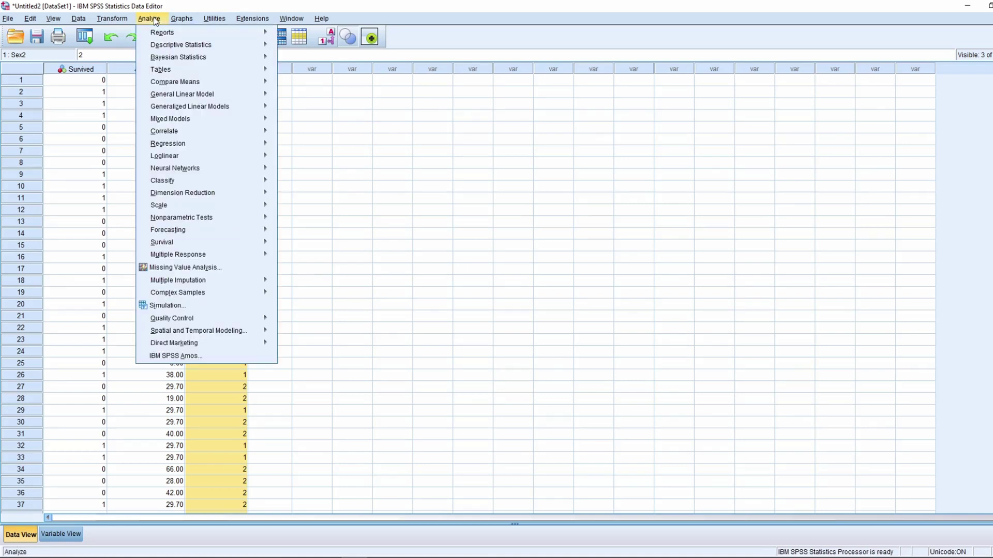
Open Binary Logistic regression and make Survived the dependent variable.
mouse_move(219, 147)
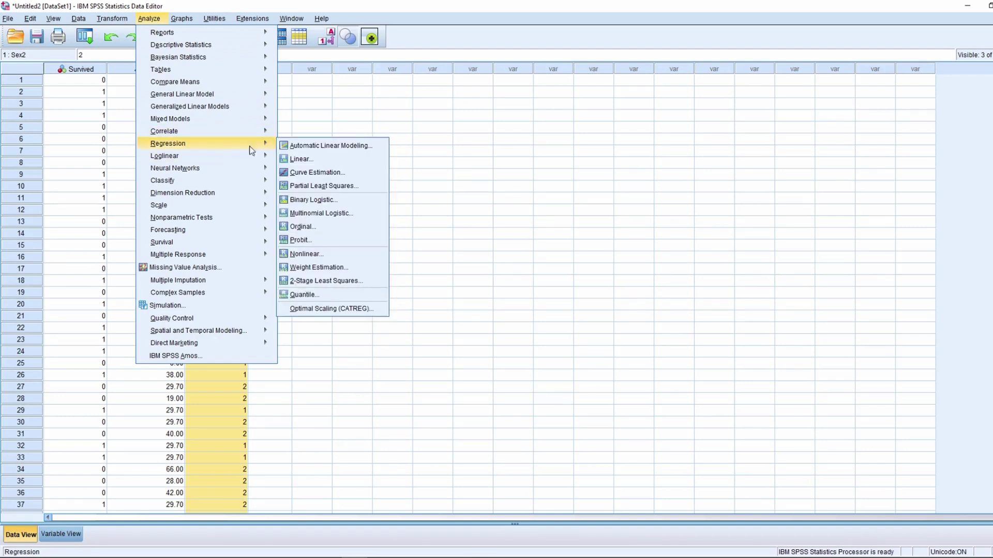
click(329, 204)
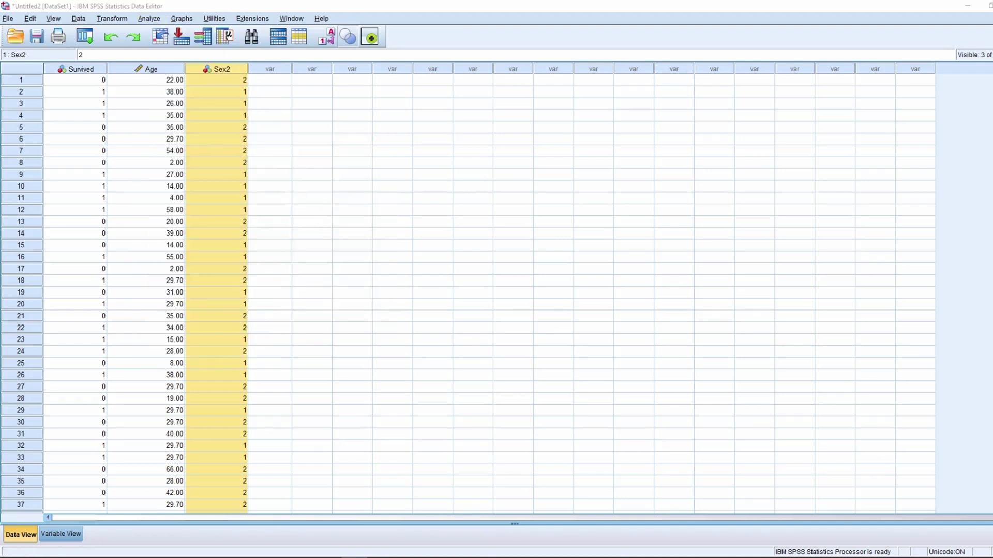
drag(561, 130, 378, 149)
click(329, 255)
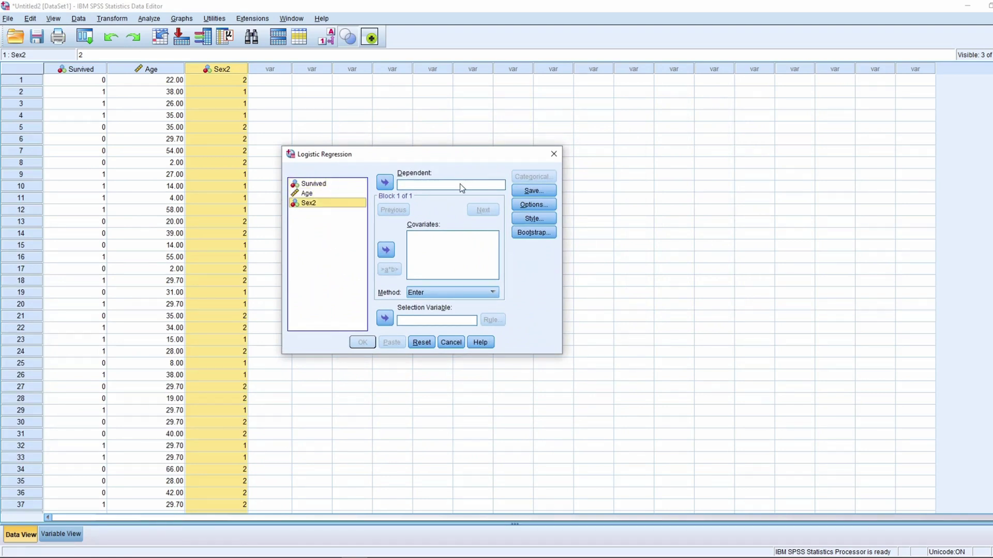
click(318, 185)
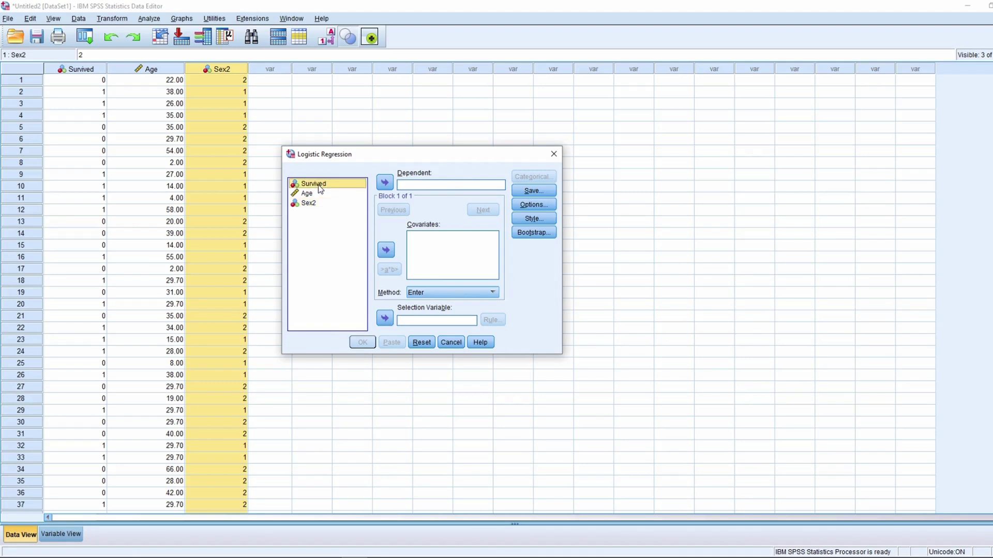
click(384, 182)
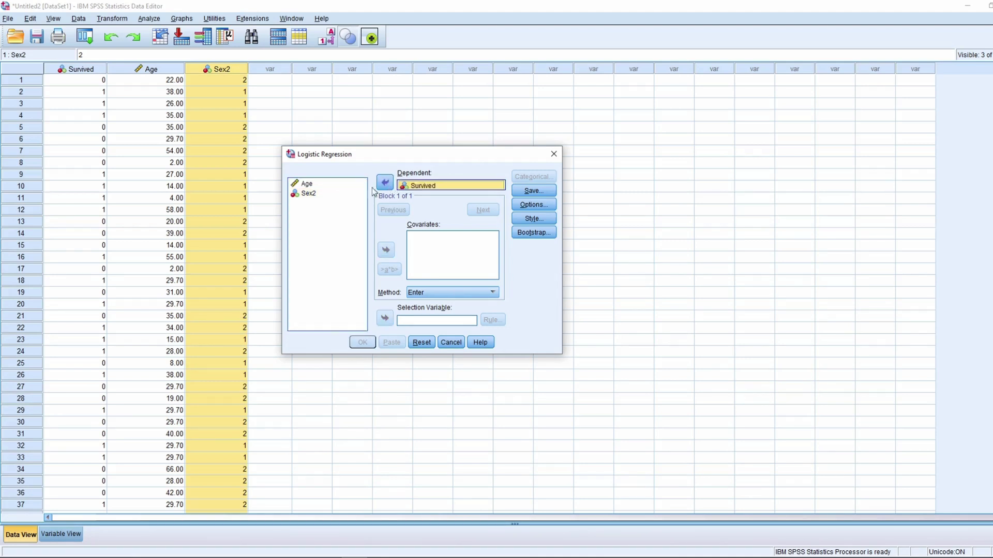
Enter Sex2 as the Block 1 covariate and Age as the Block 2 covariate.
click(459, 261)
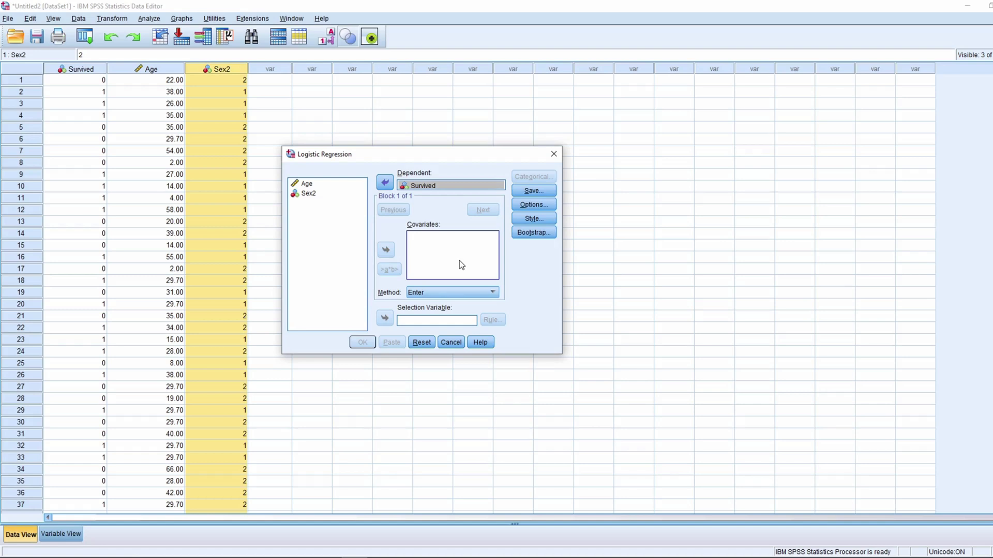
click(310, 194)
click(385, 251)
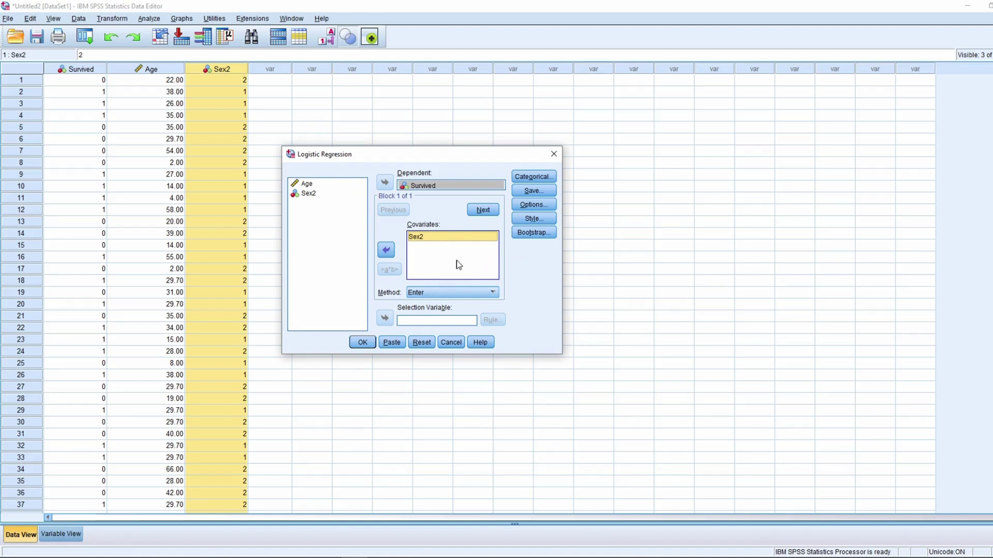
click(478, 211)
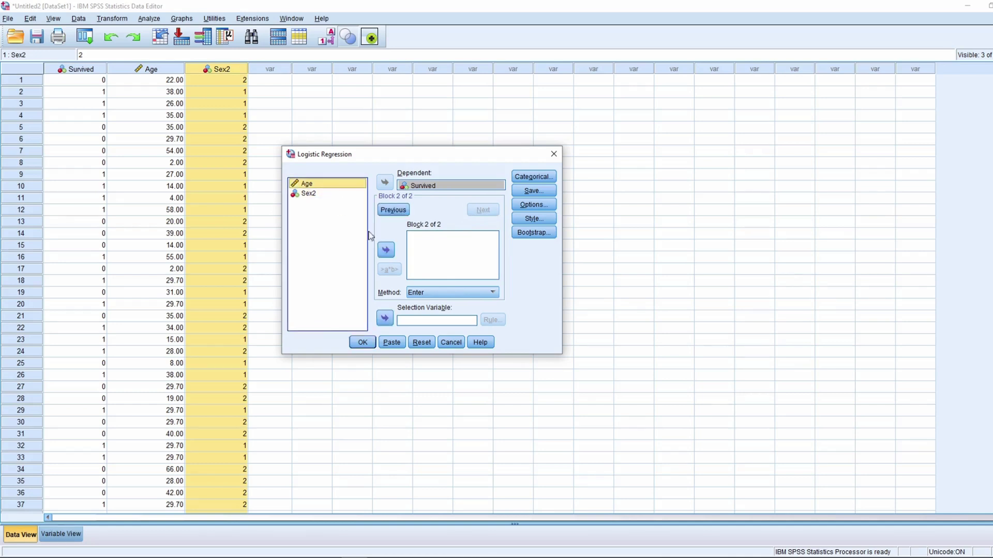
click(386, 253)
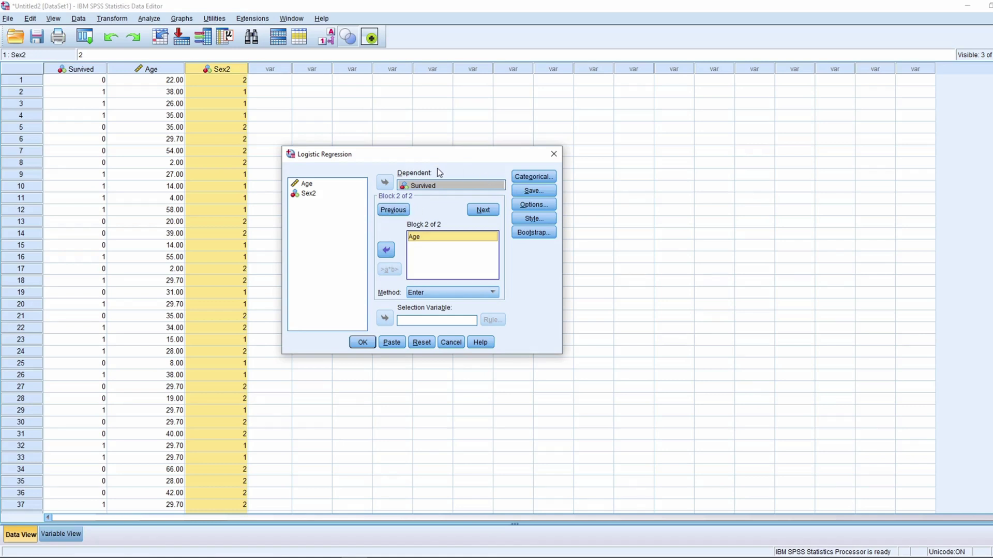
click(537, 178)
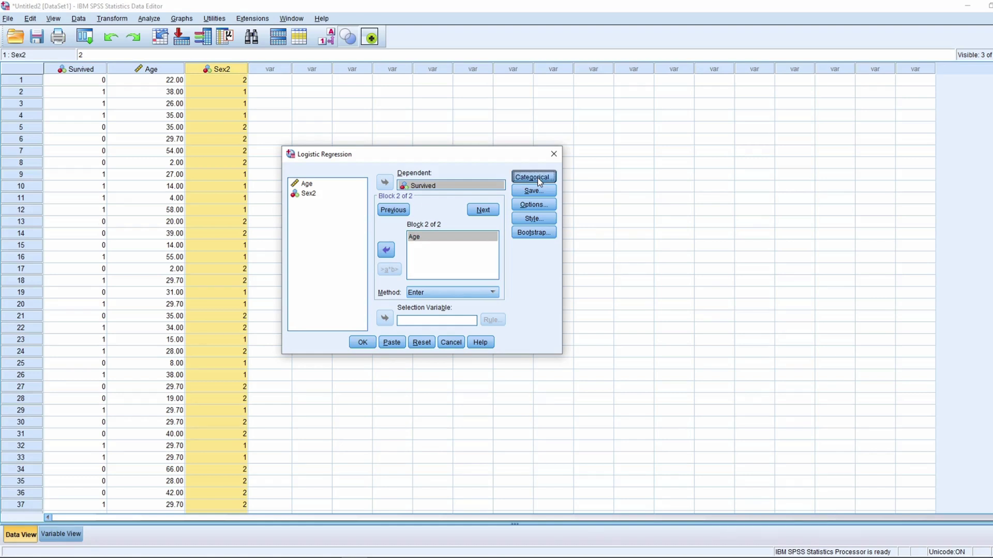
Define Sex2 as an Indicator-coded categorical covariate and close the logistic regression dialogs.
click(538, 178)
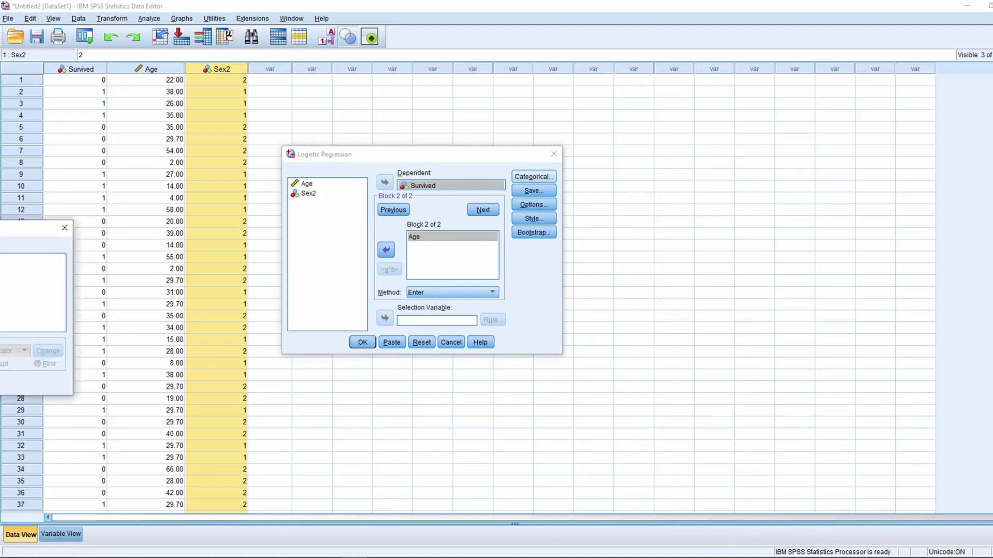
drag(517, 198, 439, 249)
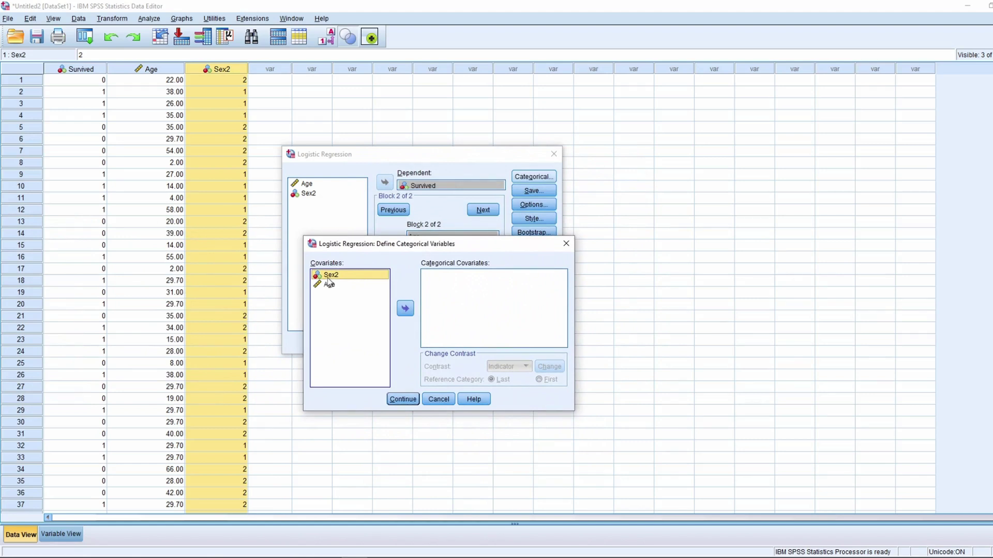
click(403, 310)
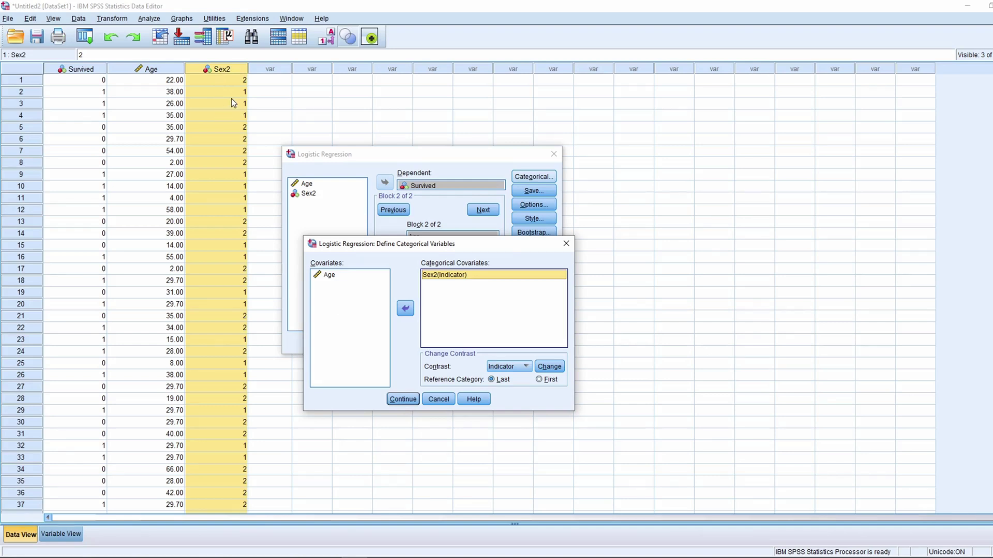
click(402, 399)
Turn on value labels so Sex2 shows male and female instead of codes.
click(312, 340)
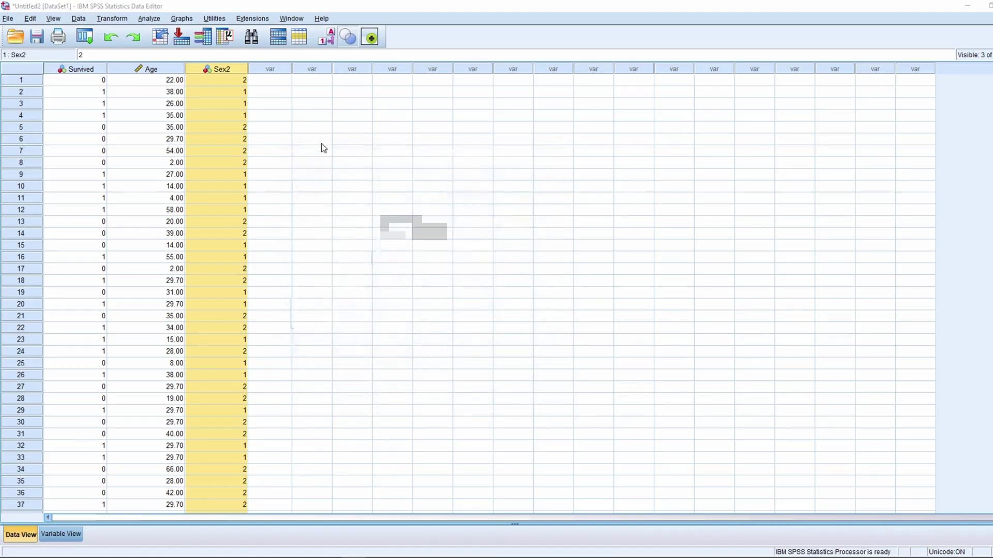
click(330, 37)
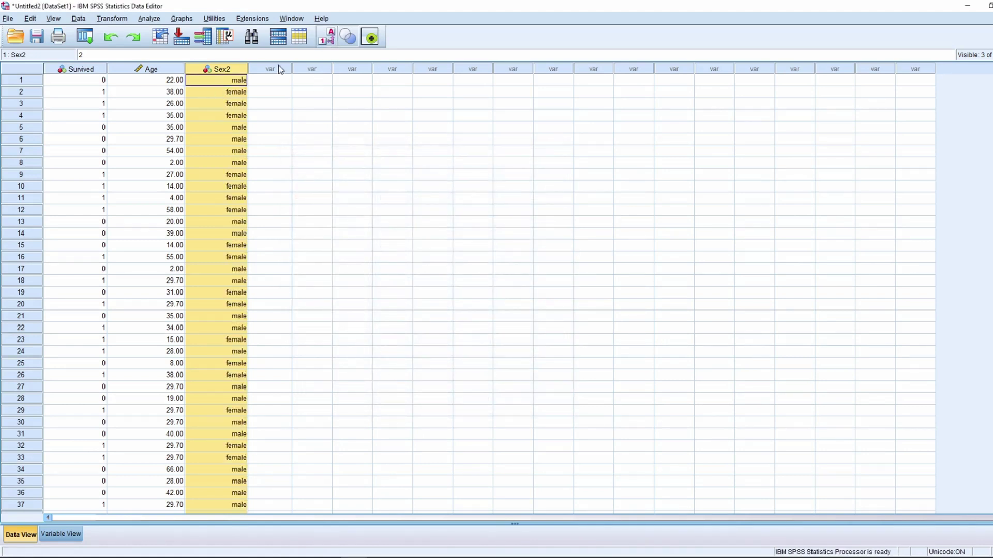
click(330, 37)
click(326, 38)
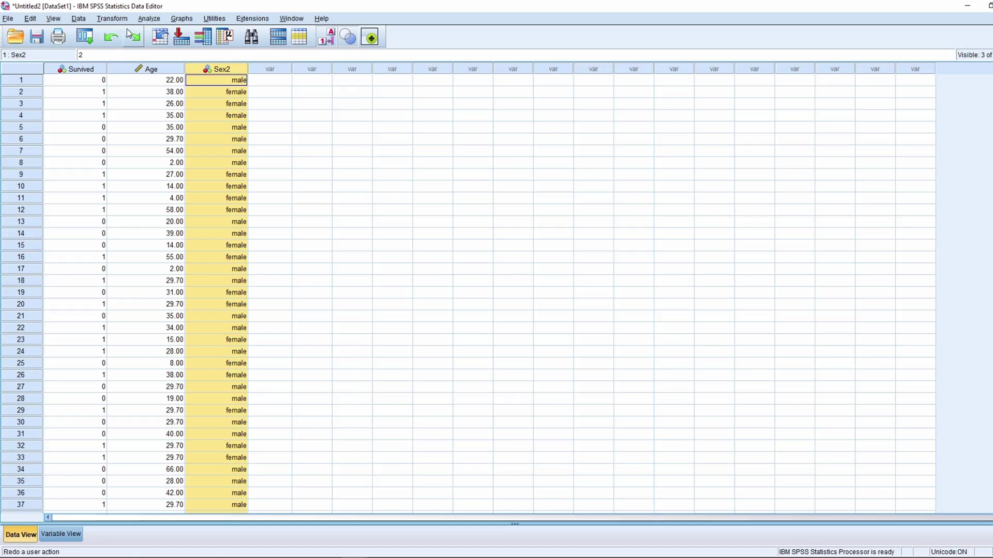
Go to Analyze > Regression > Binary Logistic to reopen the regression setup.
click(157, 20)
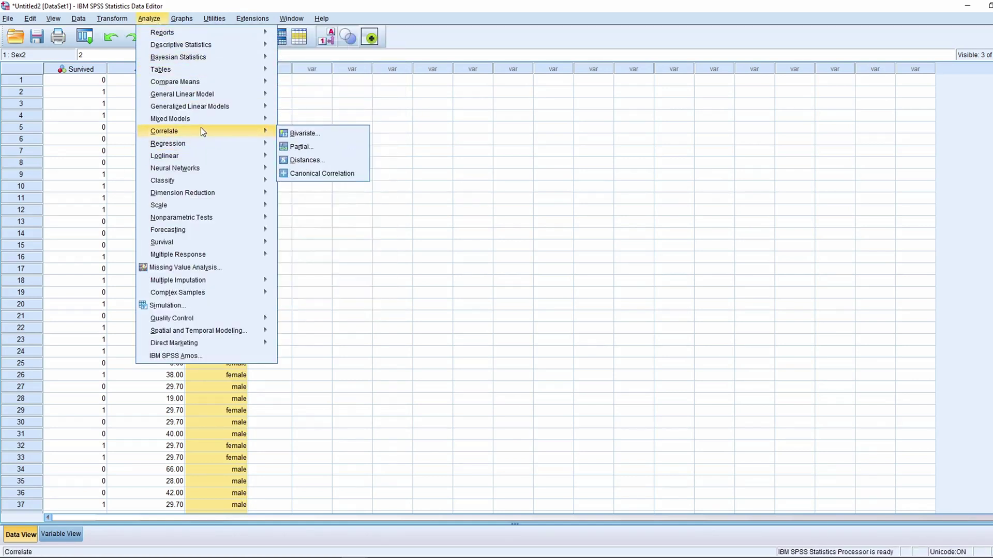
mouse_move(200, 198)
mouse_move(256, 145)
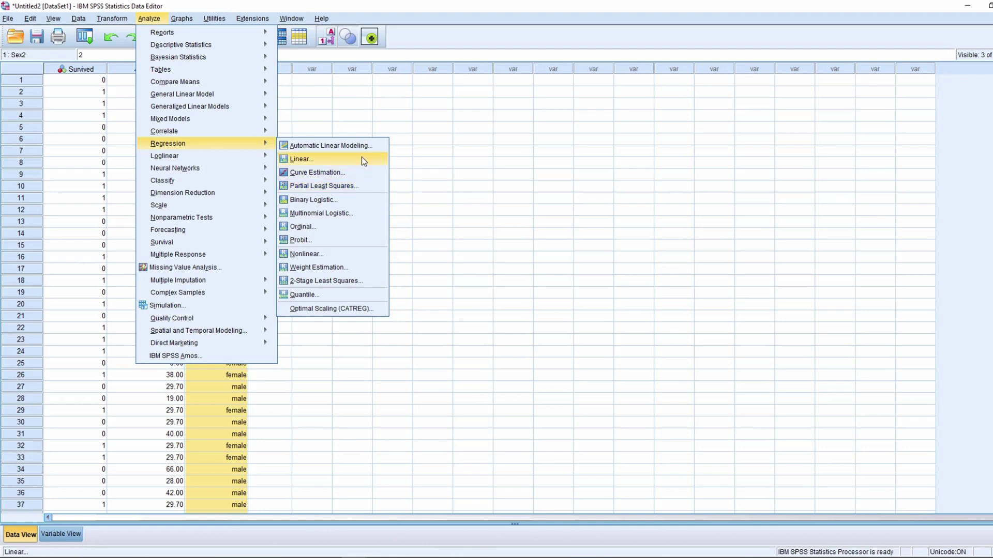
click(313, 199)
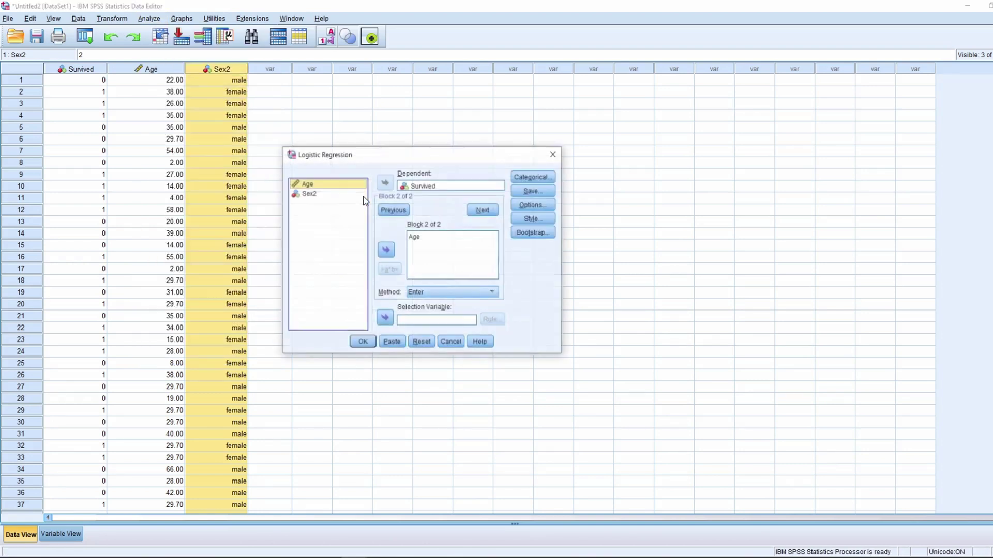
click(533, 177)
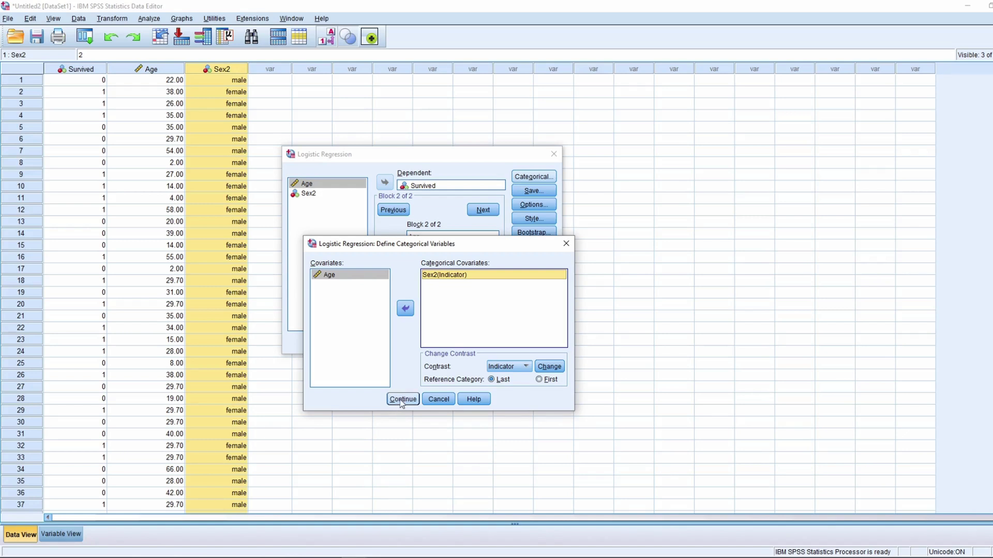
click(401, 403)
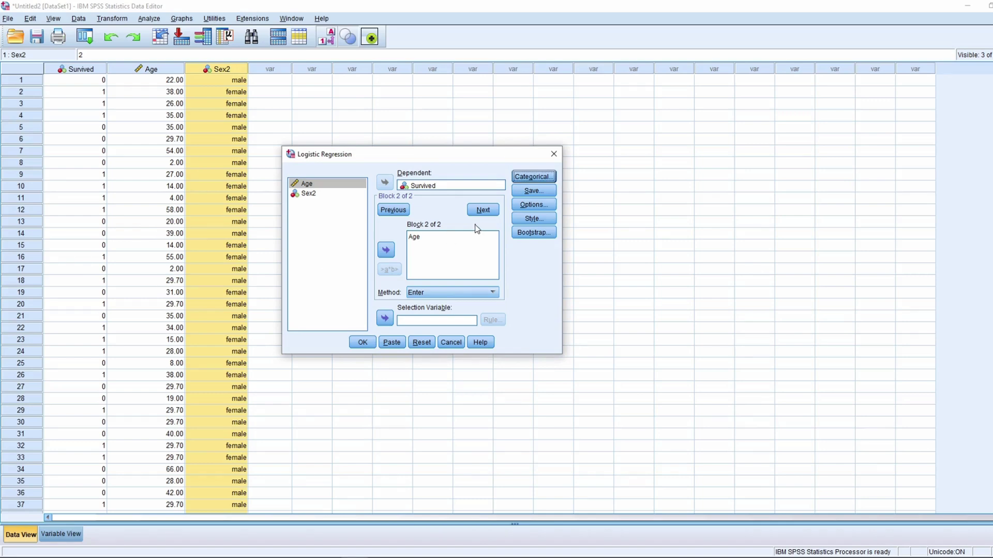
Add Hosmer-Lemeshow goodness-of-fit and 95% CI for exp(B) in the regression Options.
click(542, 207)
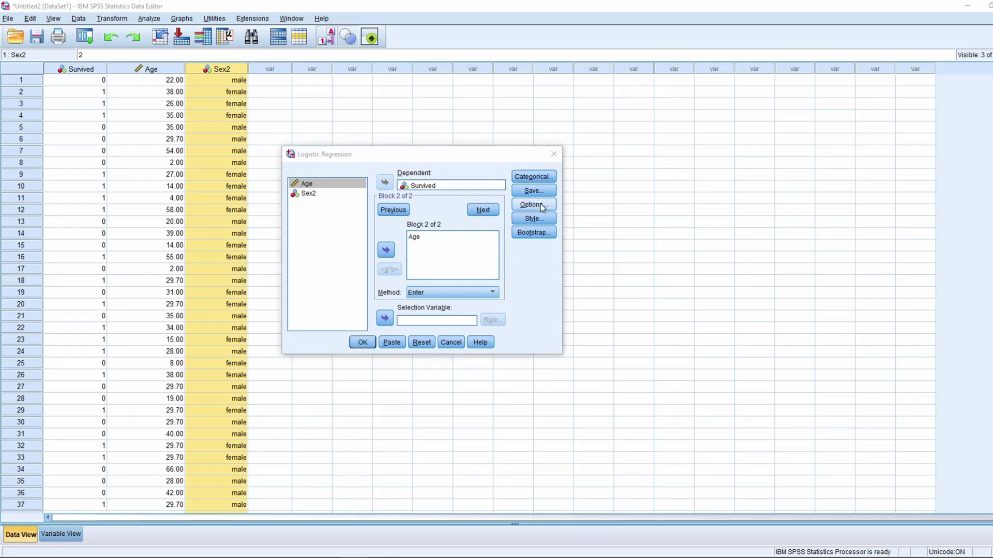
drag(656, 214, 460, 234)
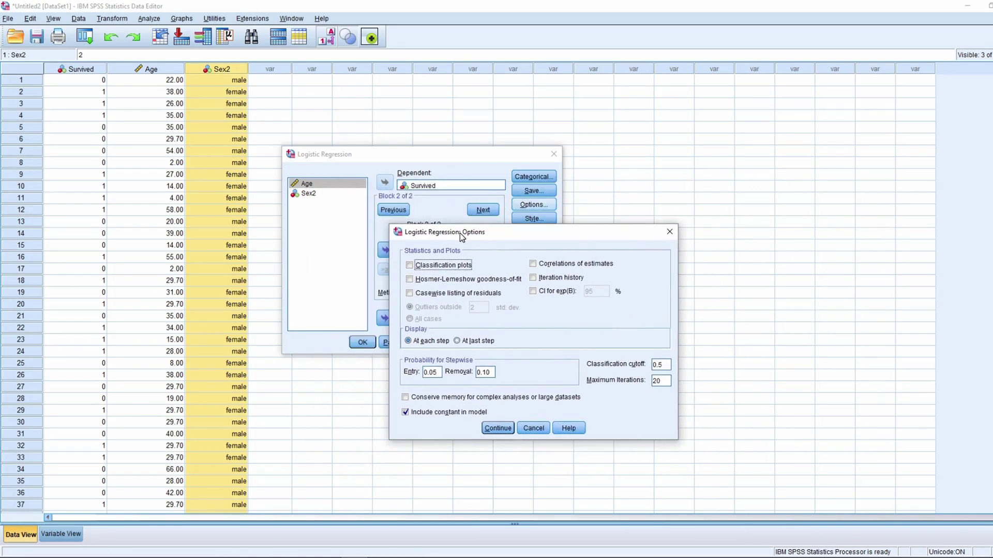
click(456, 281)
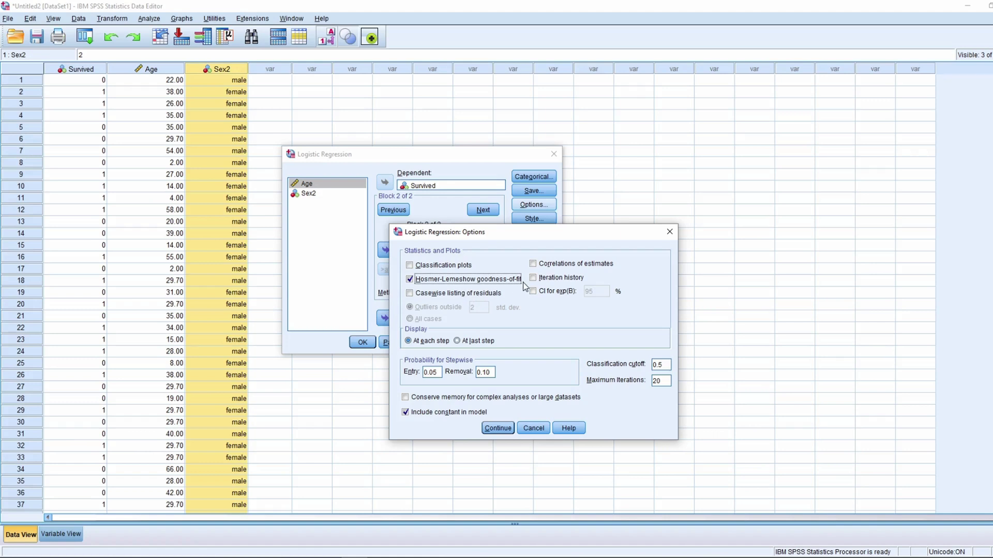
click(558, 293)
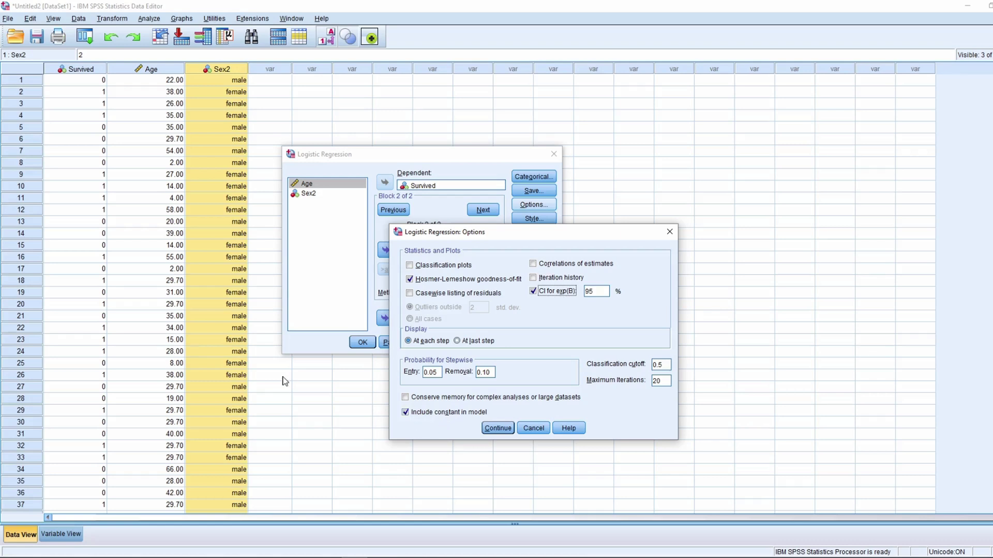
click(492, 429)
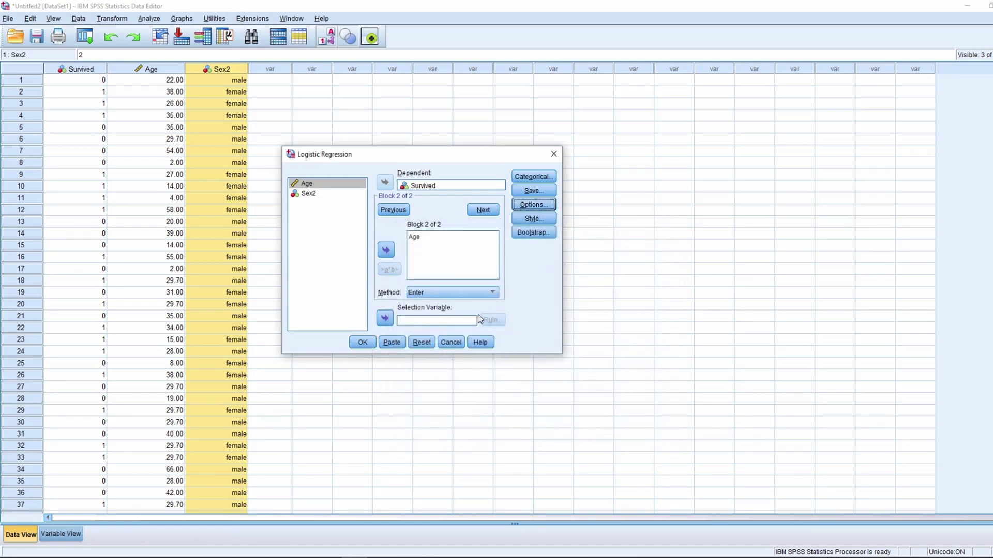
Leave the entry method on Enter, go back to Block 1 of 2, and run the regression.
click(431, 293)
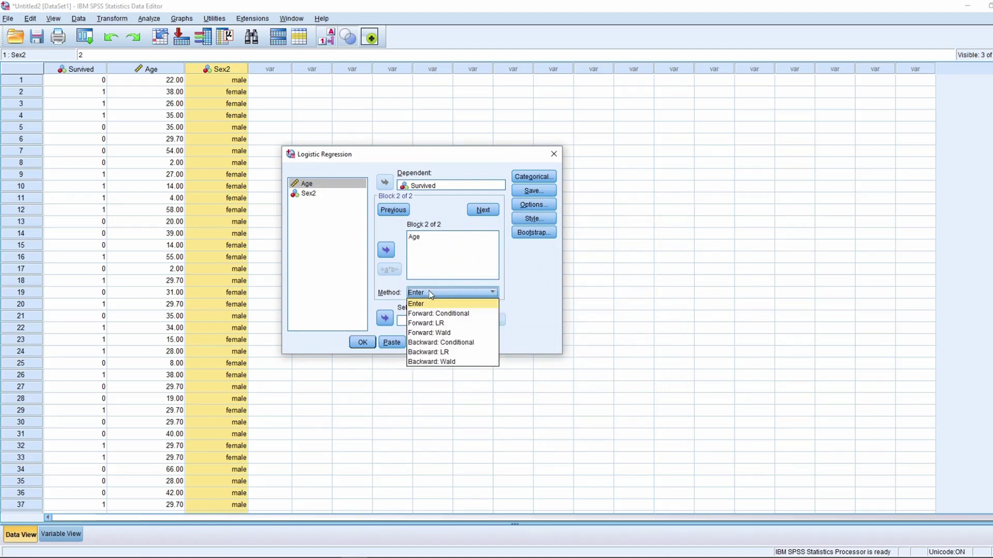
click(430, 294)
click(430, 291)
click(430, 292)
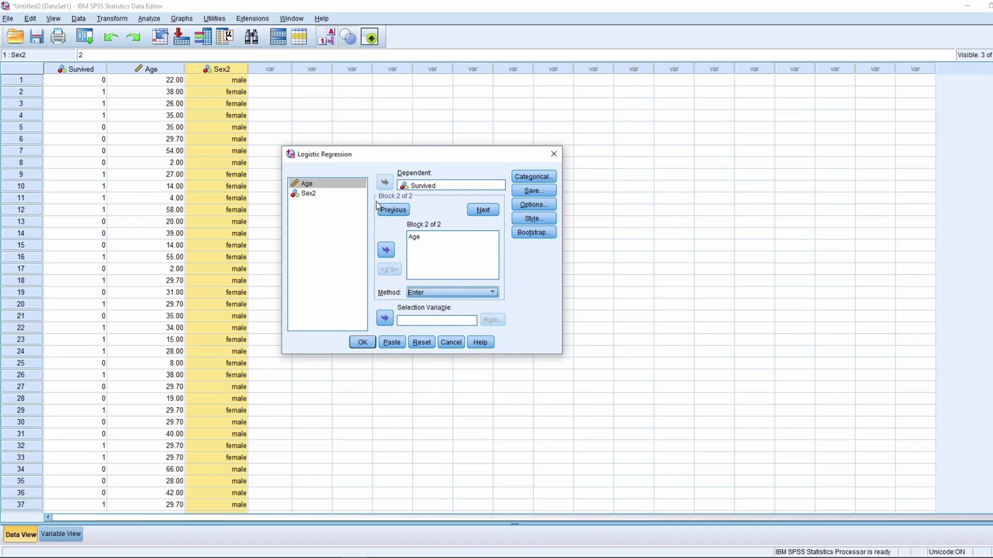
click(455, 292)
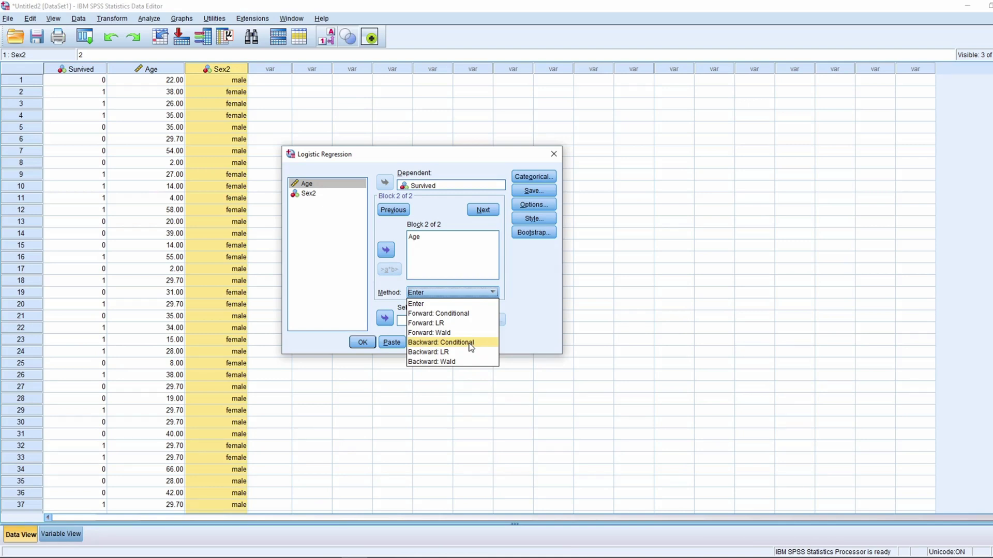
click(511, 284)
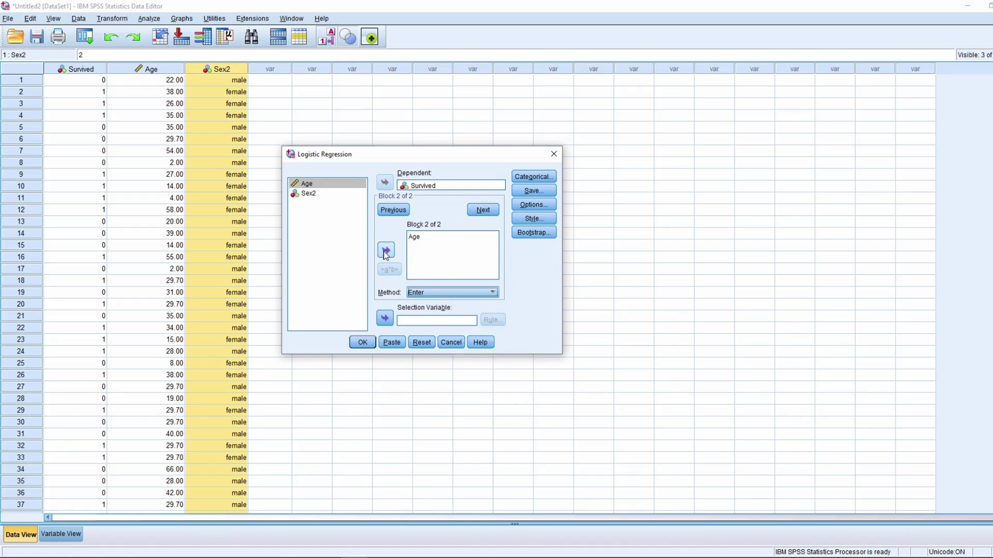
click(393, 209)
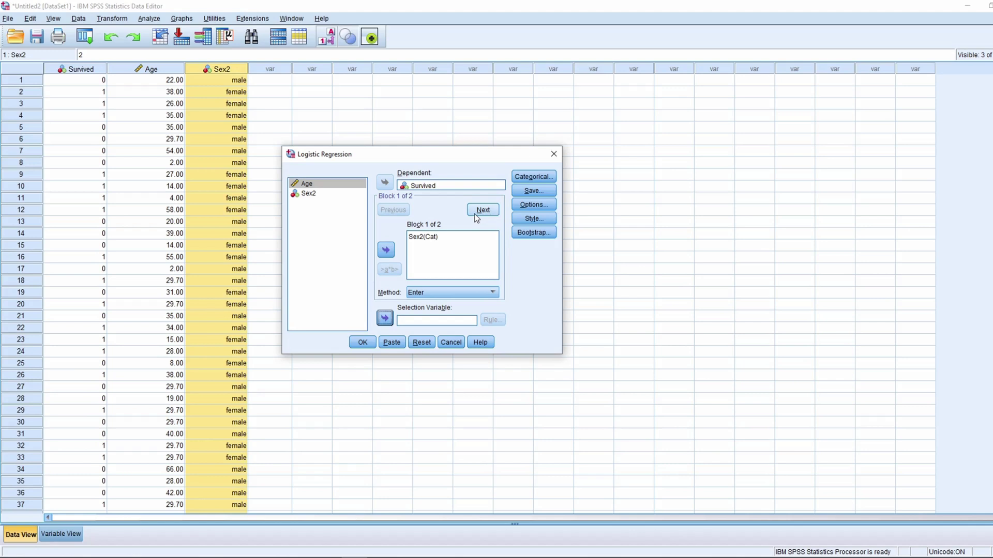
click(365, 343)
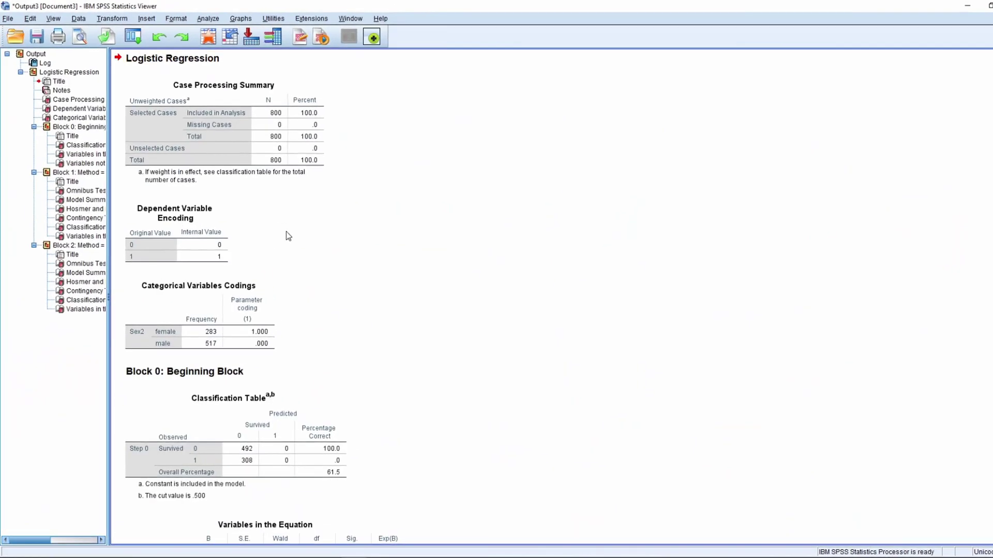
click(190, 160)
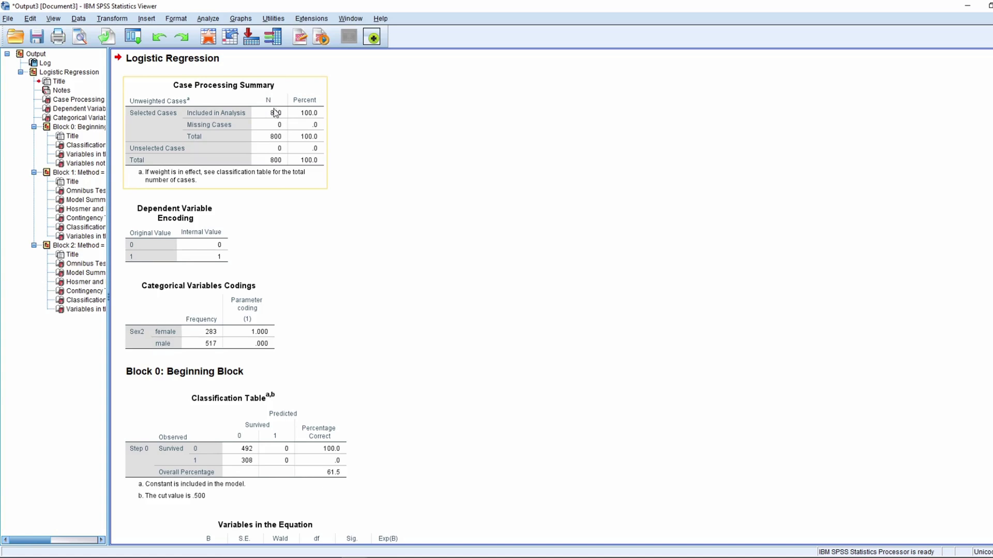
click(394, 186)
click(201, 230)
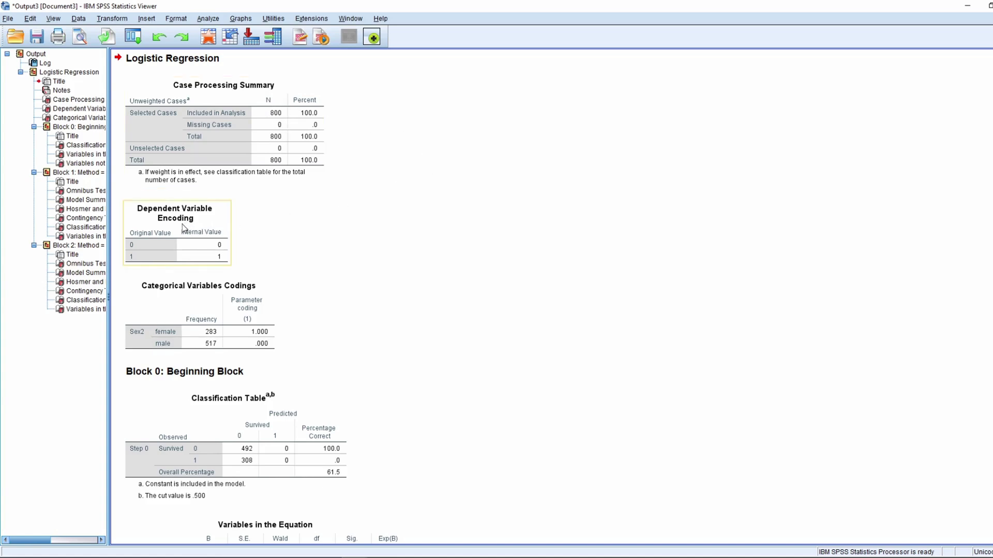
click(91, 257)
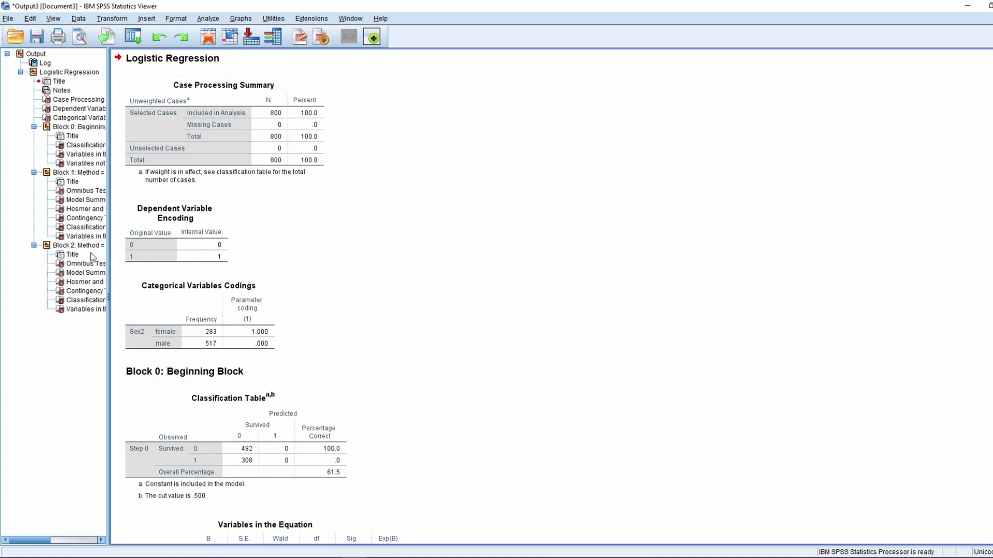
click(125, 257)
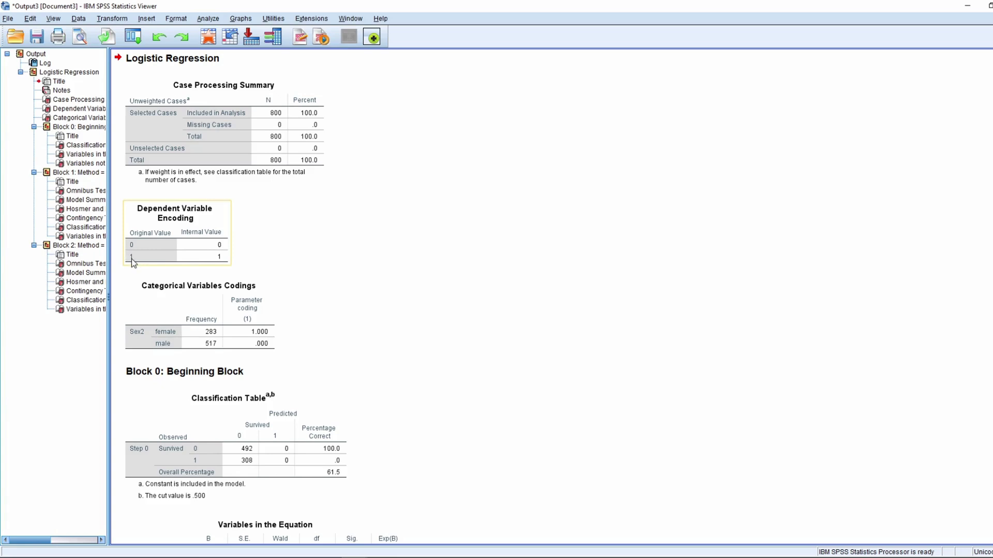
click(117, 267)
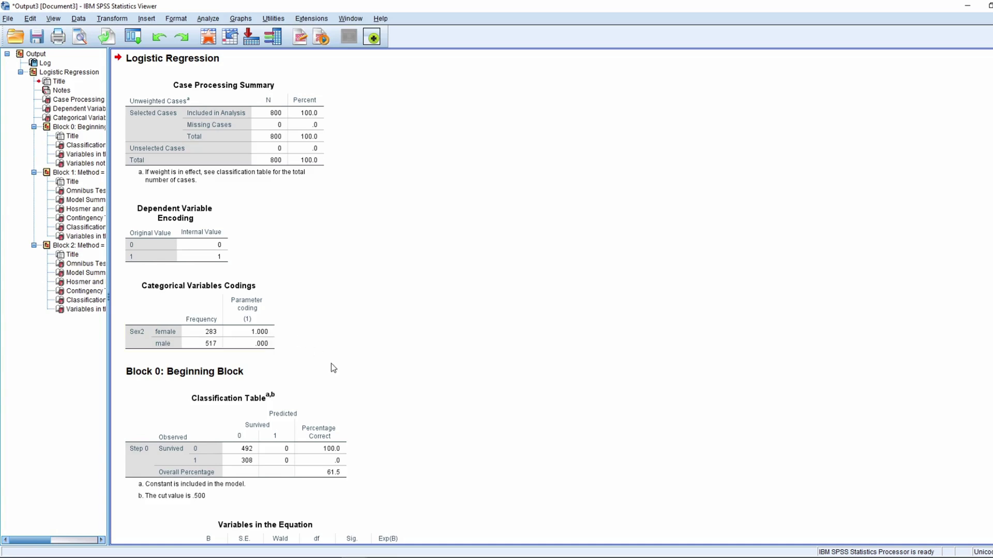
Scroll to Block 1's Variables in the Equation: Sex2 Exp(B) 12.689, CI 8.970–17.950.
scroll(331, 364, down, 3)
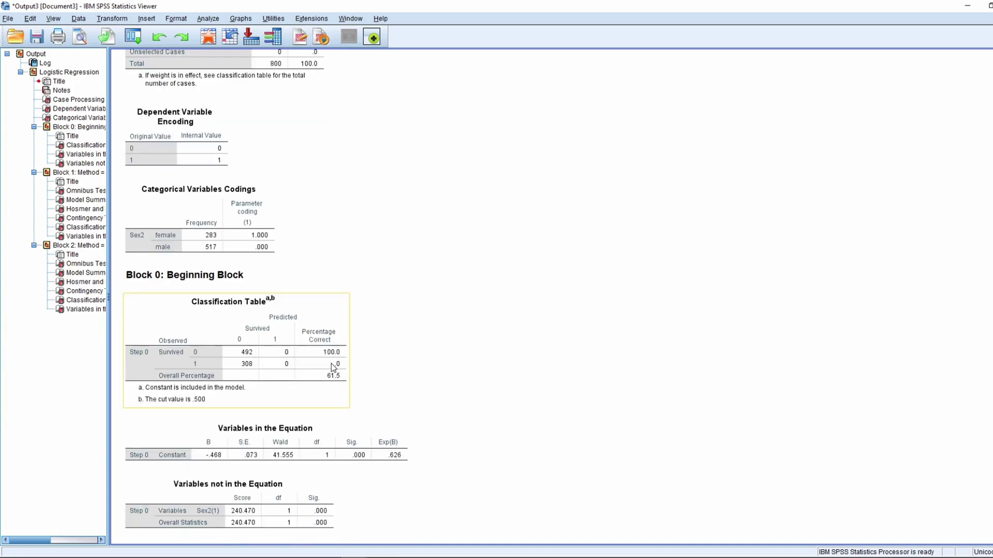
scroll(329, 361, down, 2)
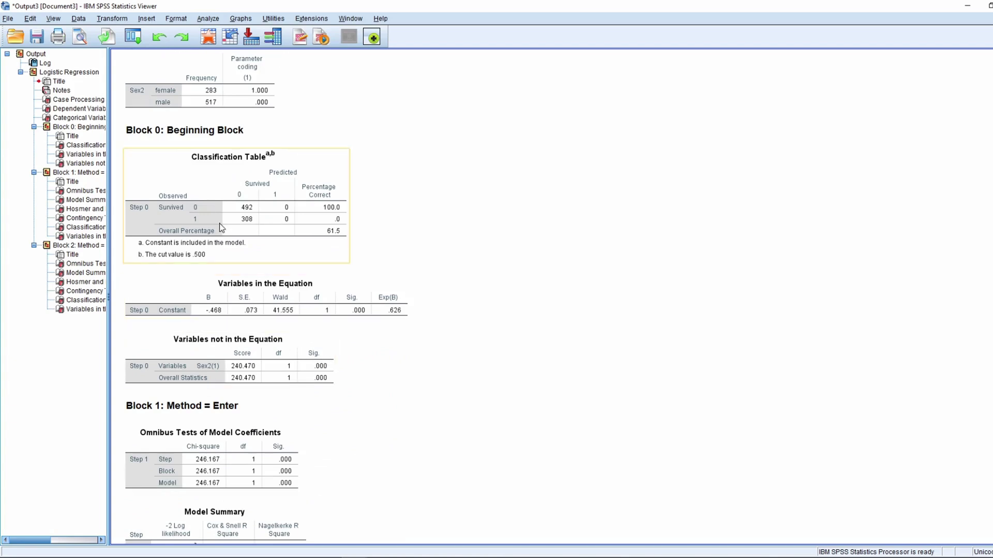
scroll(273, 253, down, 2)
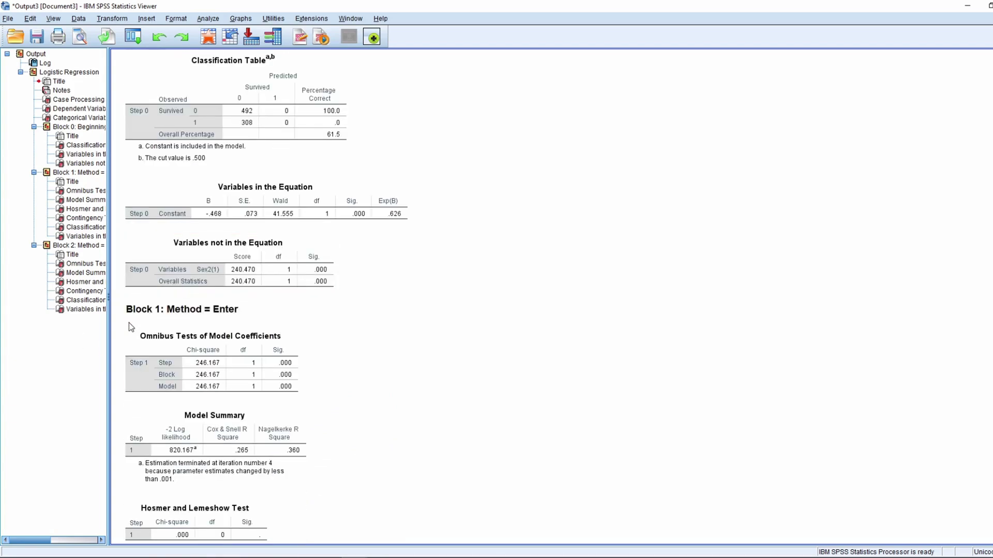
scroll(191, 318, down, 2)
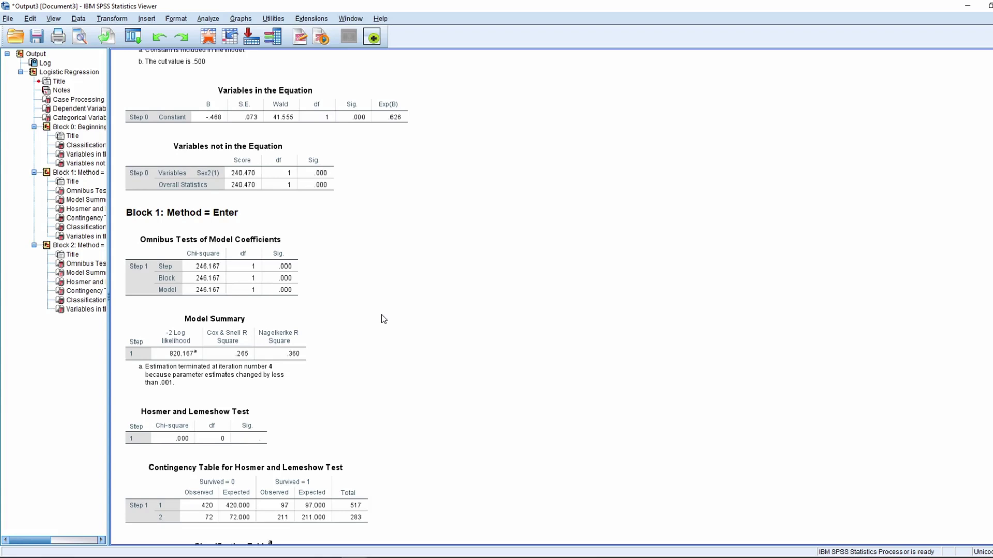
scroll(386, 321, down, 1)
scroll(371, 319, down, 1)
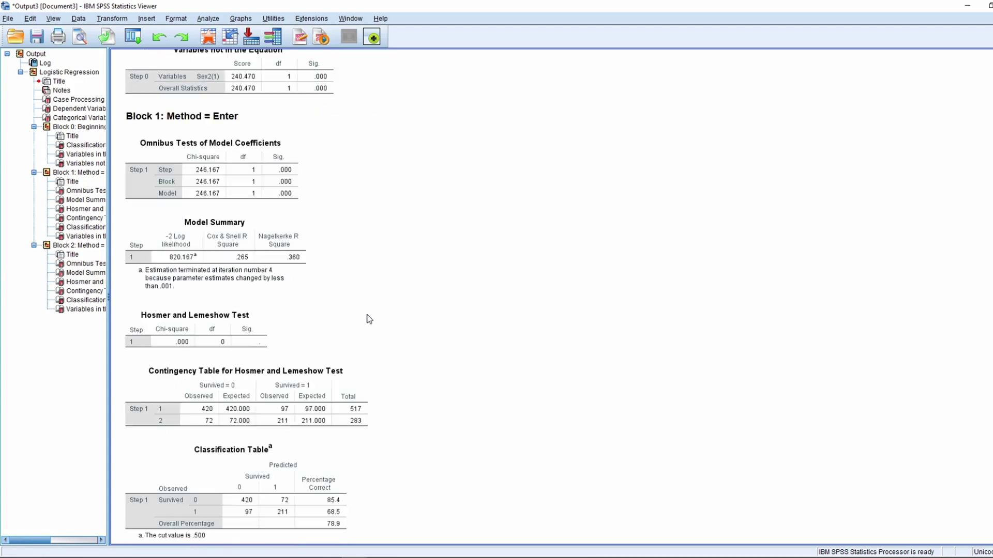
scroll(369, 320, down, 6)
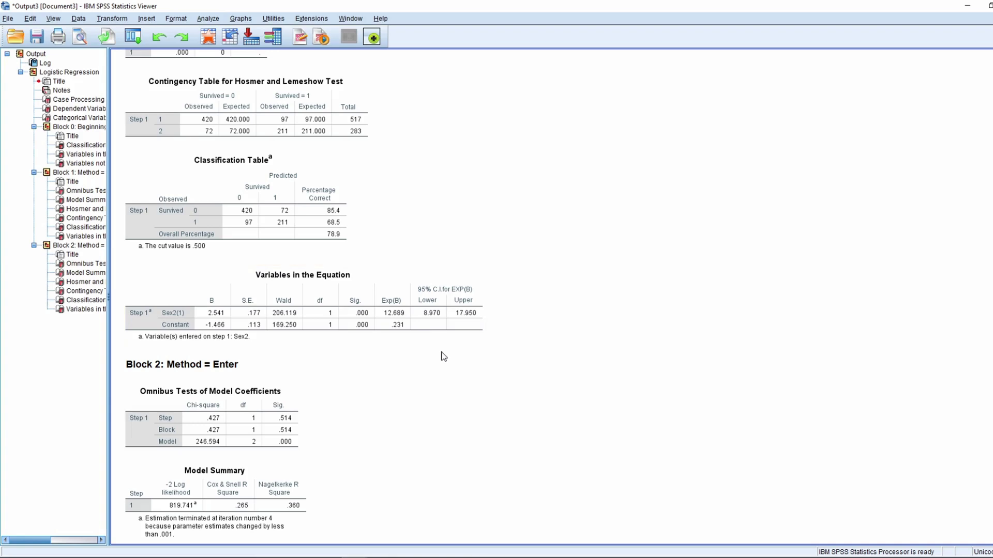
scroll(437, 338, down, 3)
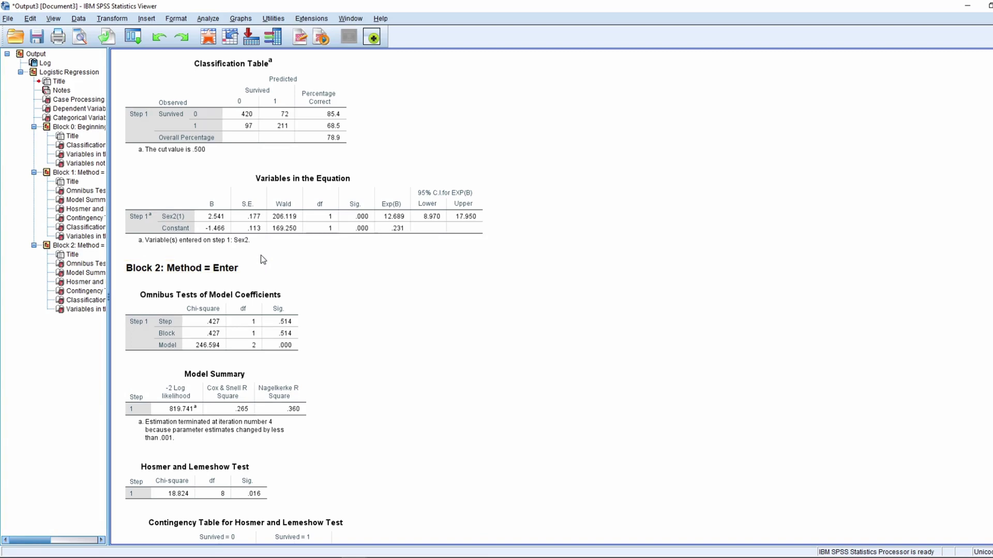
Scroll into Block 2's model summary and Hosmer-Lemeshow test (18.824, Sig. .016).
scroll(330, 300, up, 2)
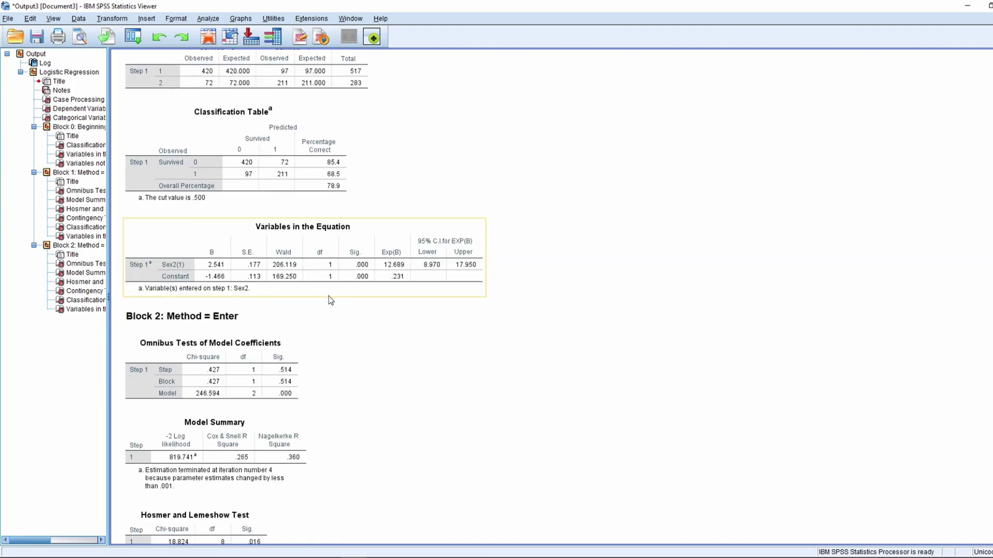
scroll(328, 296, down, 4)
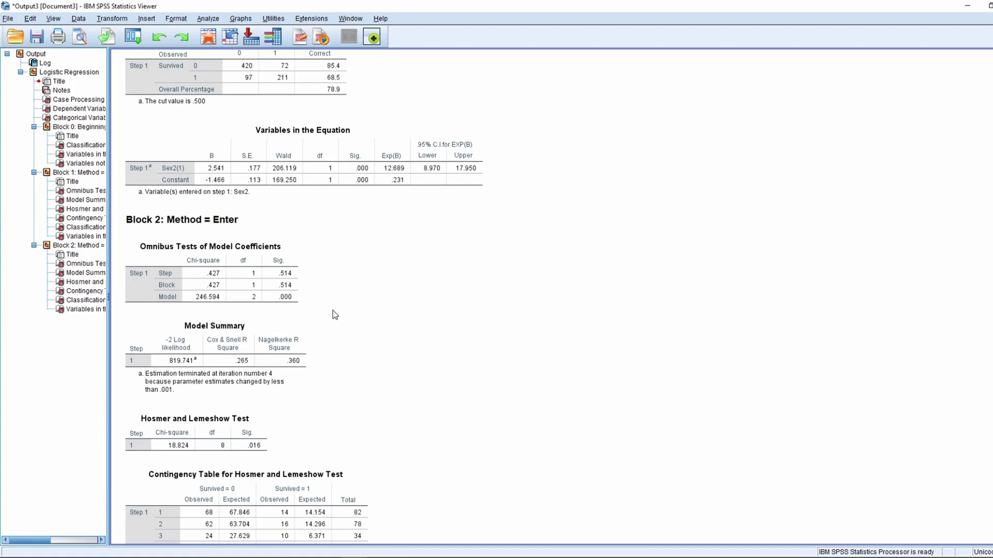
scroll(357, 287, down, 2)
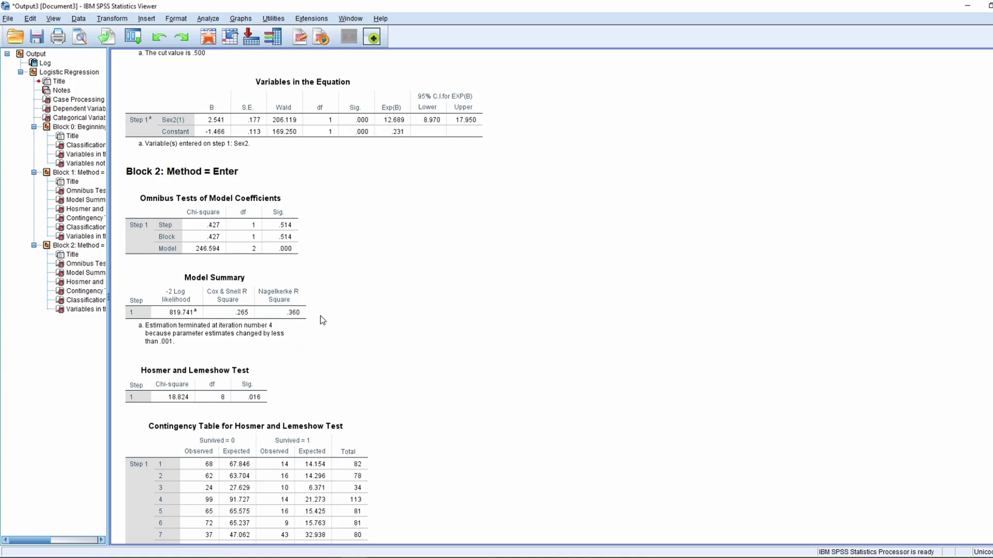
scroll(321, 314, down, 2)
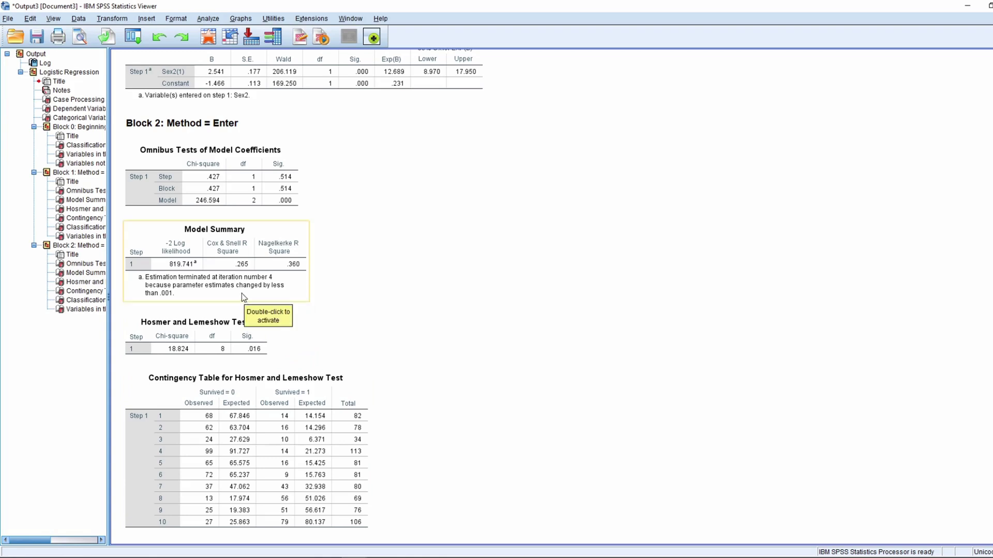
scroll(300, 288, down, 2)
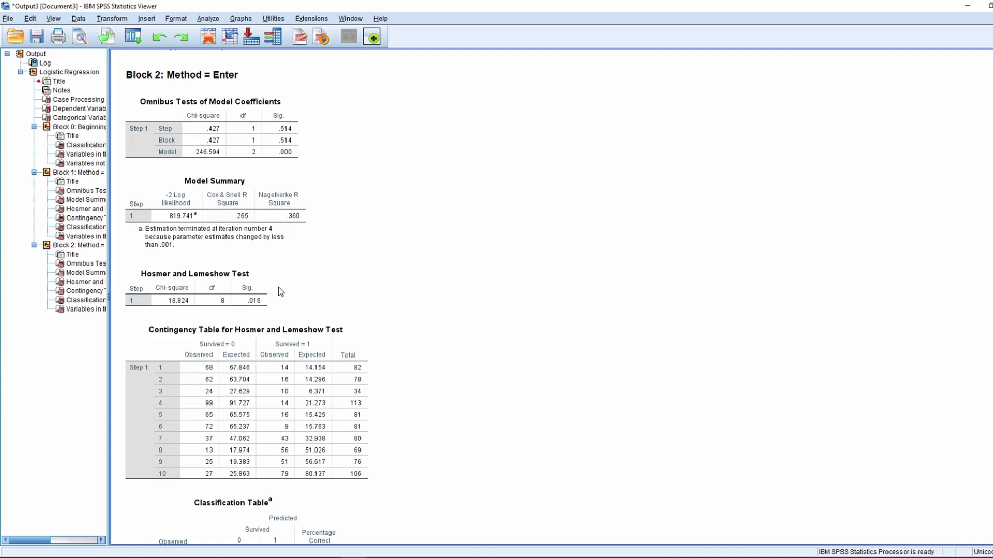
scroll(363, 274, down, 5)
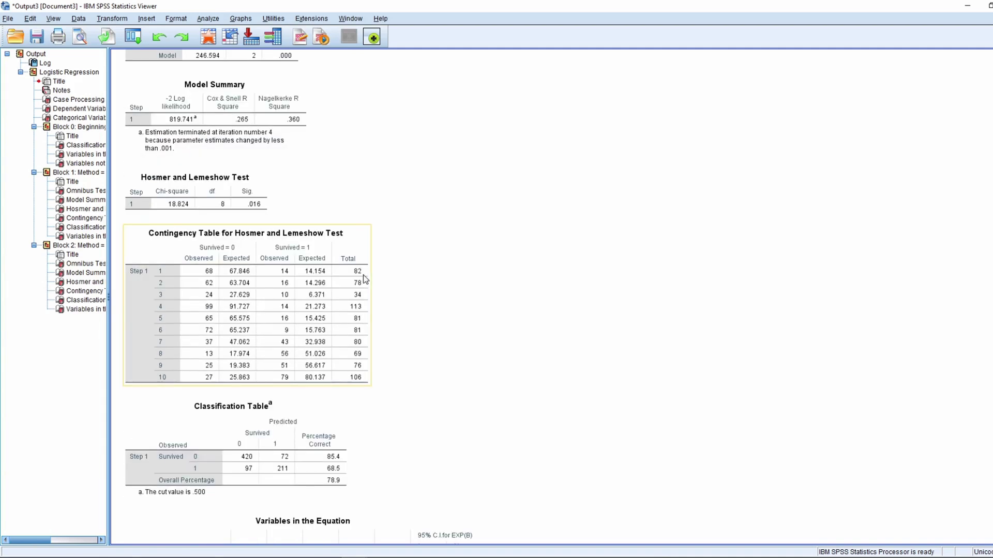
Scroll to and select Block 2's Variables in the Equation table (Sex2 12.549, Age .996).
scroll(363, 277, down, 2)
scroll(363, 278, down, 1)
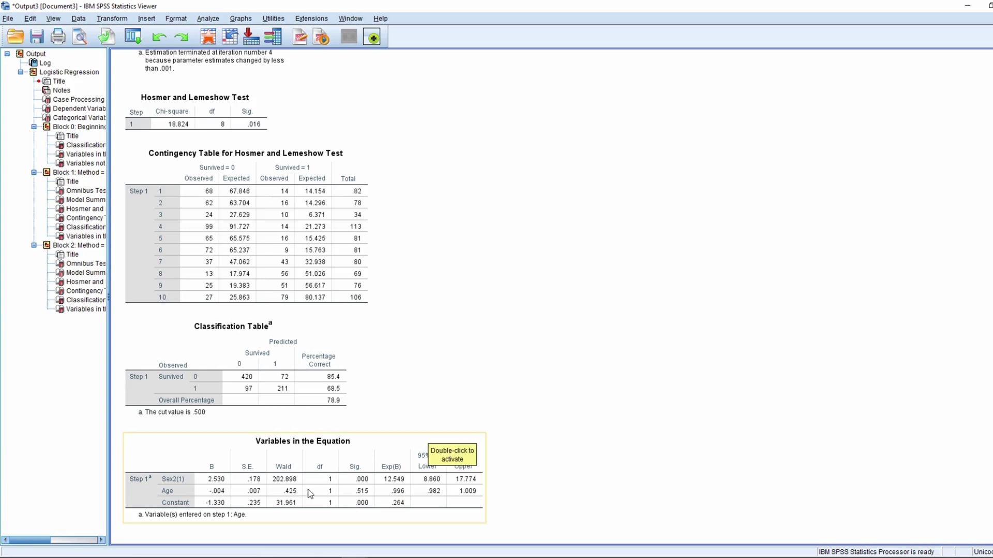
click(535, 502)
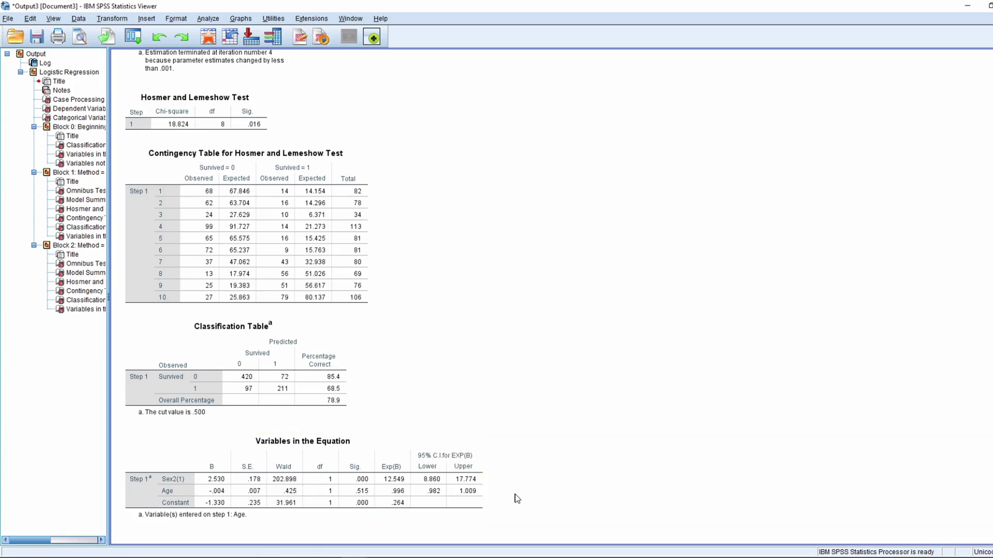
click(409, 484)
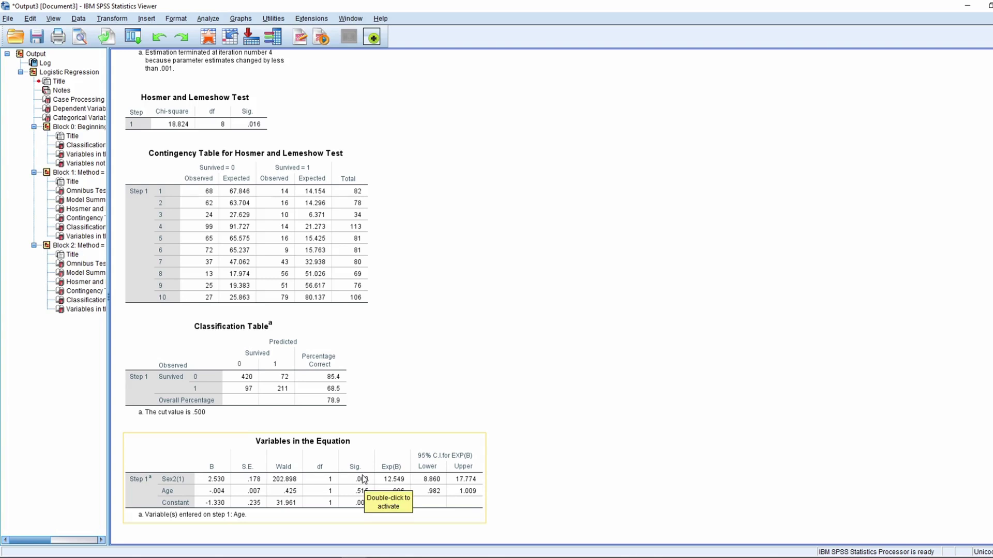
click(543, 445)
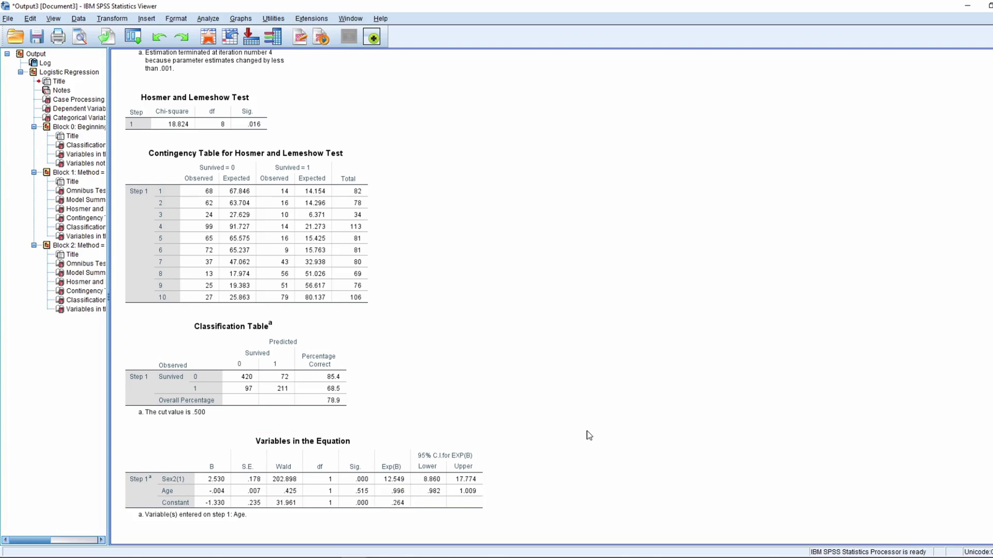
scroll(569, 429, up, 3)
scroll(553, 427, down, 3)
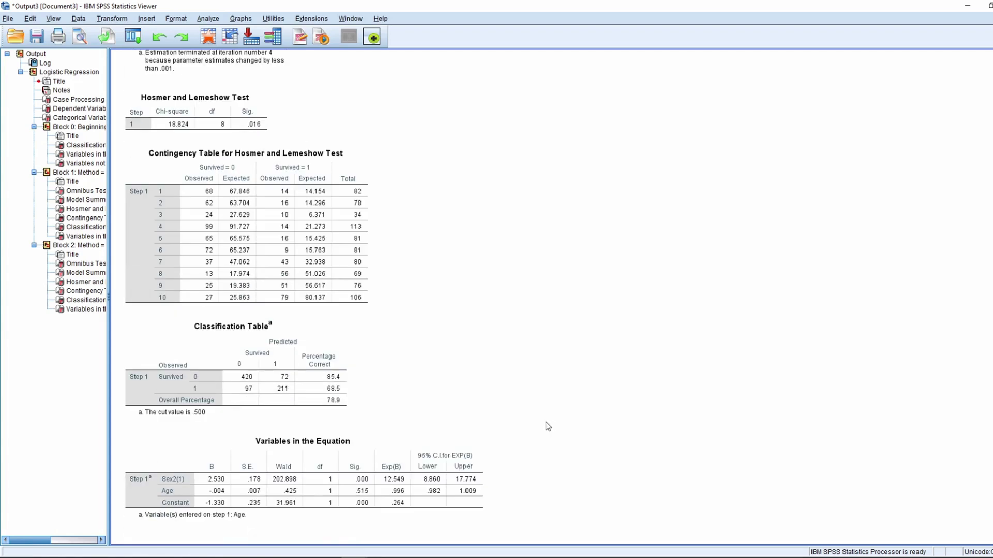